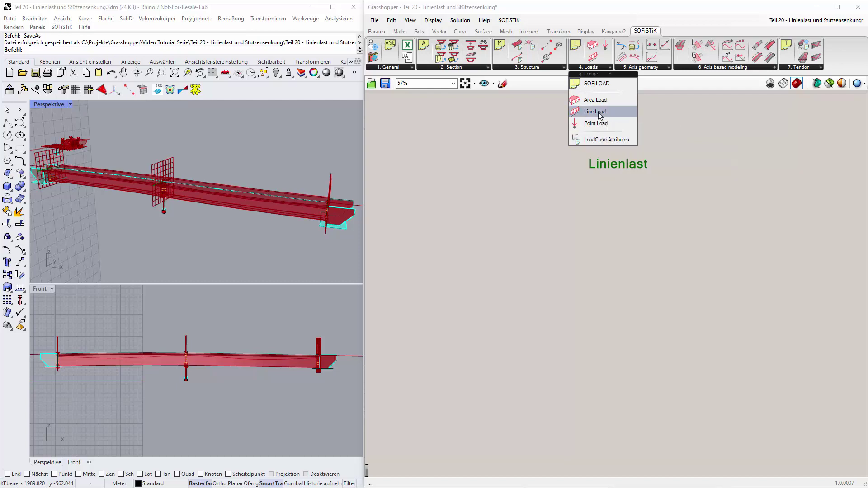
Place a SOFiSTiK Line Load component on the canvas below the "Linienlast" heading.
drag(598, 112, 622, 224)
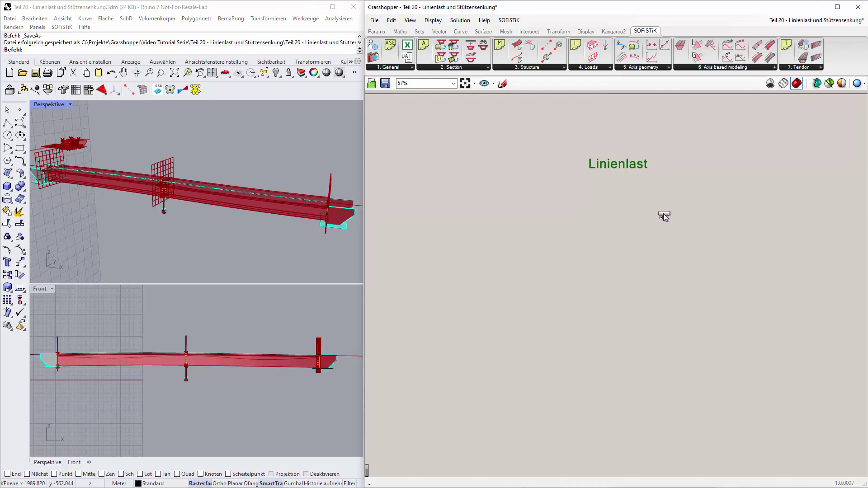
drag(694, 207, 682, 206)
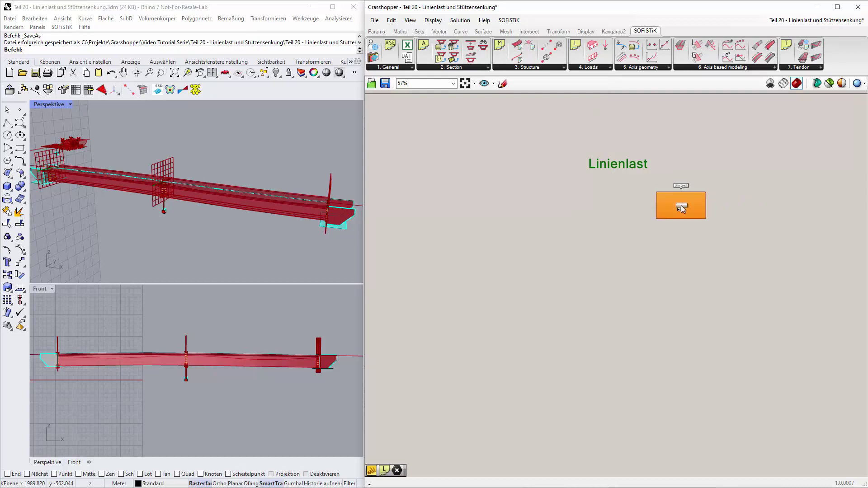
scroll(681, 205, up, 5)
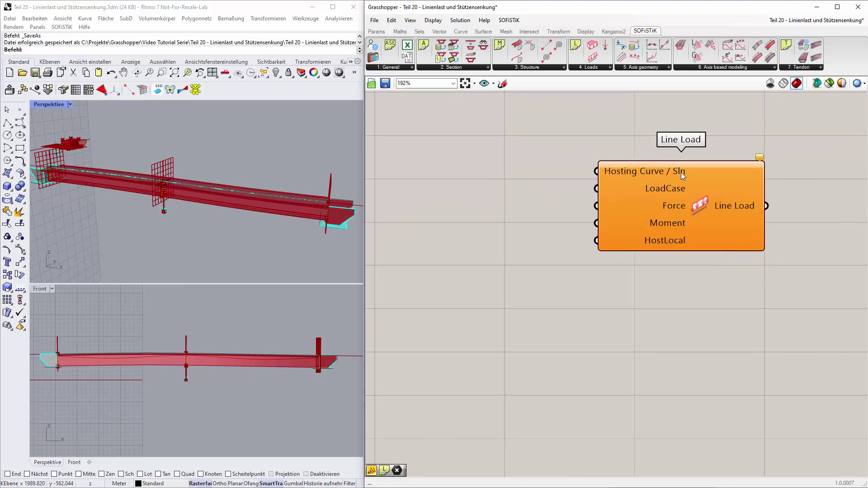
Connect the Structural Line output of the "Analytische System Überbau" group to the Line Load's Hosting Curve / Sln input.
scroll(674, 172, down, 8)
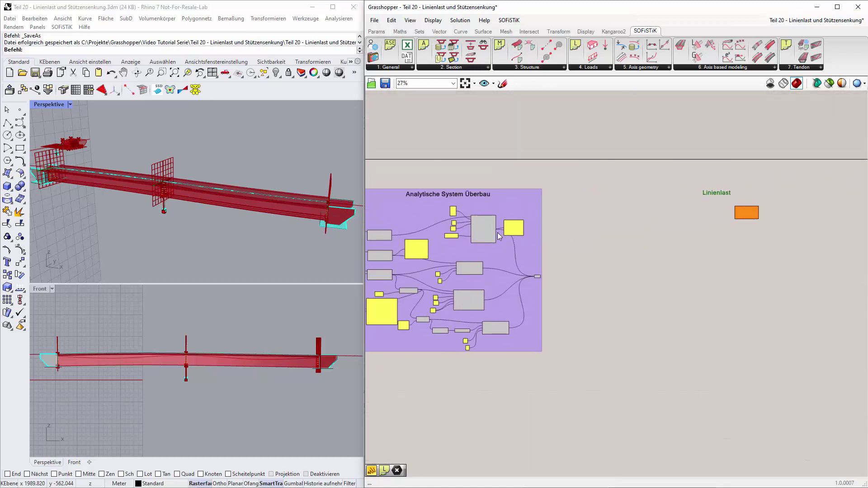
scroll(497, 233, up, 3)
scroll(482, 218, up, 4)
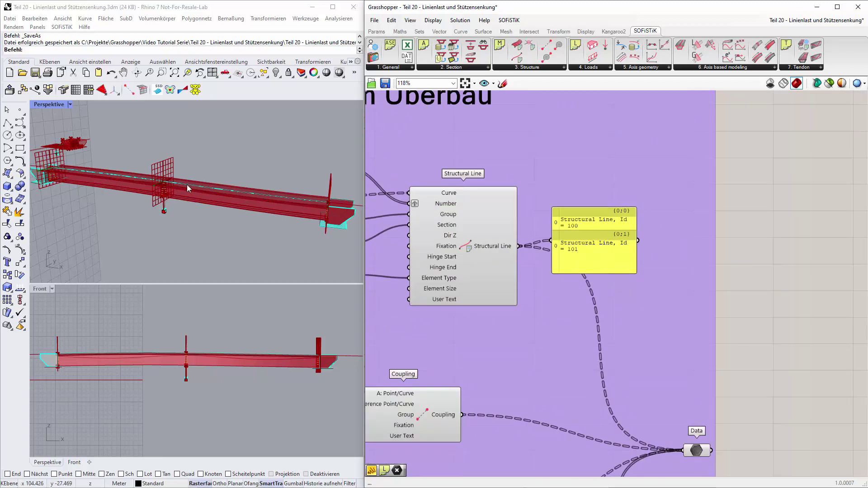
drag(519, 246, 739, 219)
scroll(823, 217, down, 7)
scroll(822, 222, up, 1)
scroll(821, 221, up, 8)
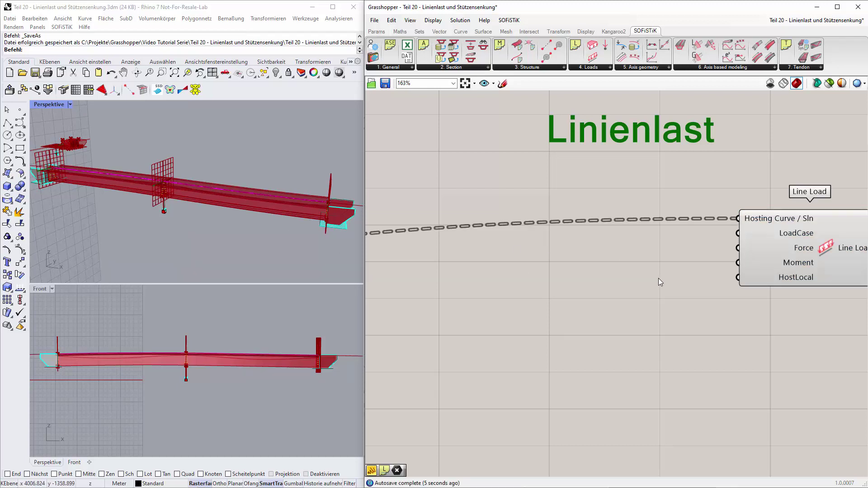
Create a panel containing 10 and connect it to the Line Load's LoadCase input.
double_click(598, 248)
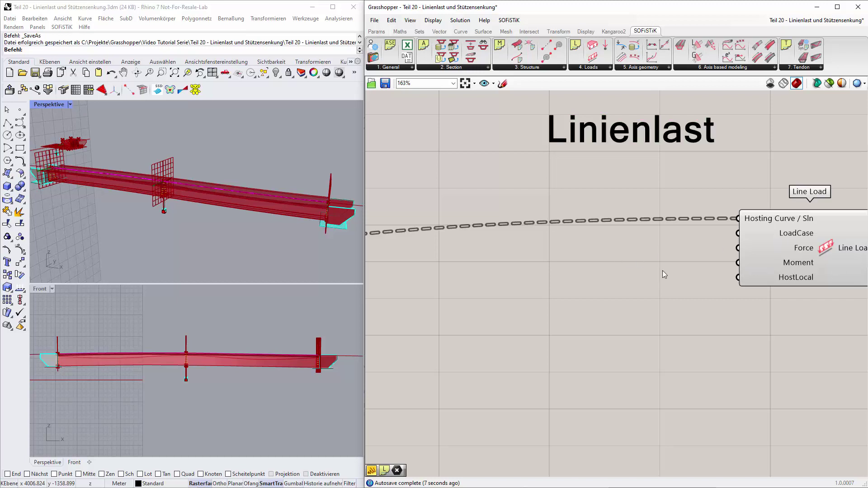
text("10)
key(Return)
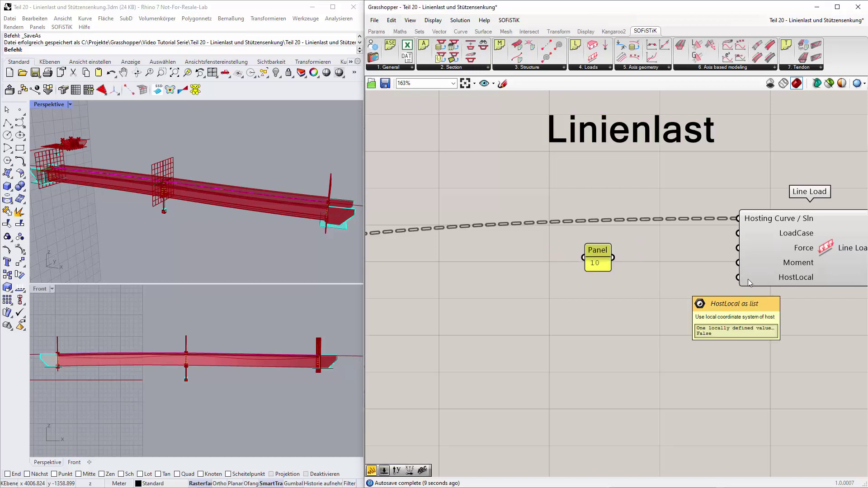
drag(613, 258, 739, 234)
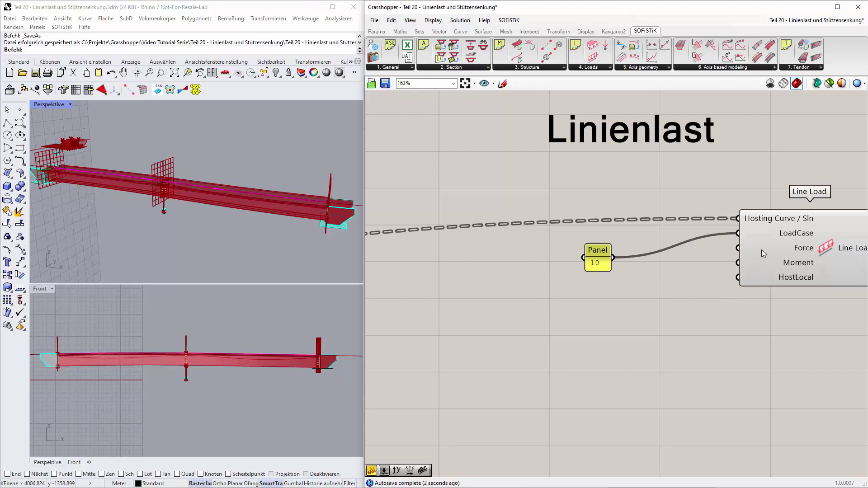
Create a panel containing 0,0,-10 and connect it to the Line Load's Force input.
double_click(597, 301)
text(")
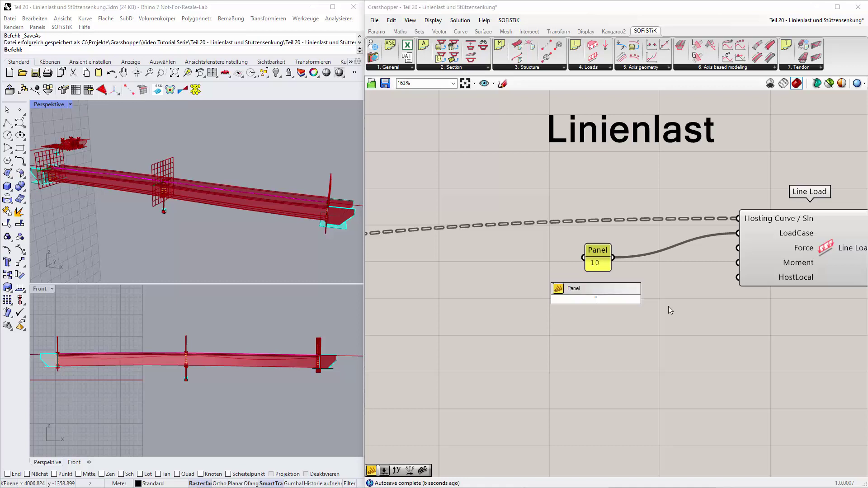
text(0.0.)
text(-10)
key(Return)
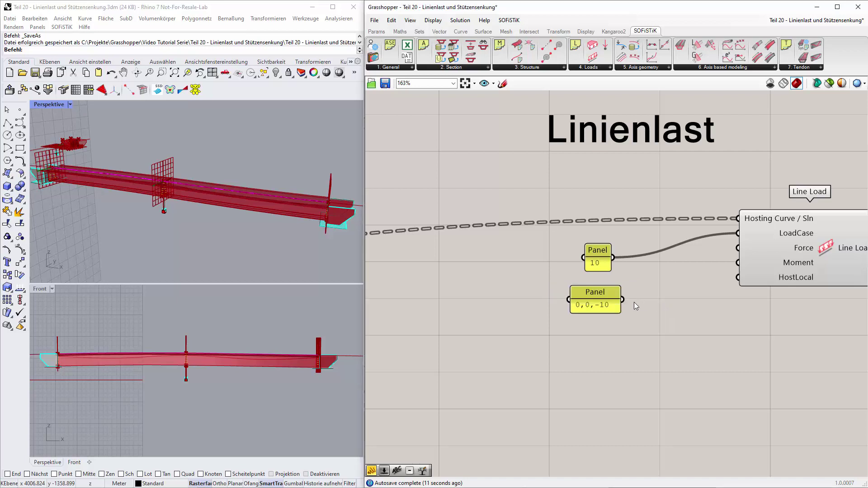
drag(622, 300, 728, 249)
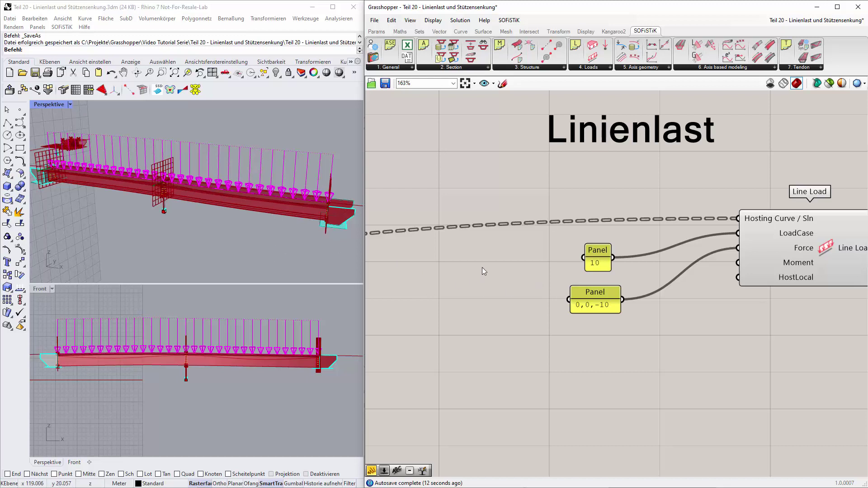
Place a SOFiSTiK Global Settings component in the free canvas area above the first groups of the definition.
scroll(565, 186, down, 5)
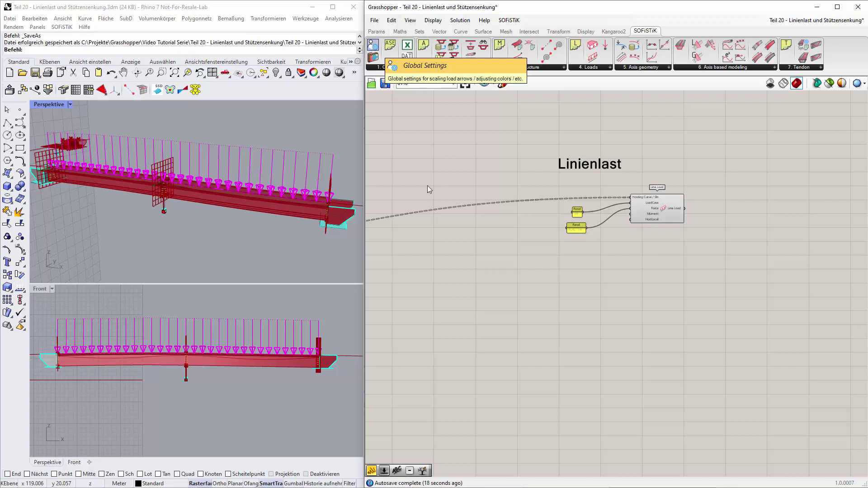
scroll(442, 204, down, 5)
scroll(544, 298, down, 4)
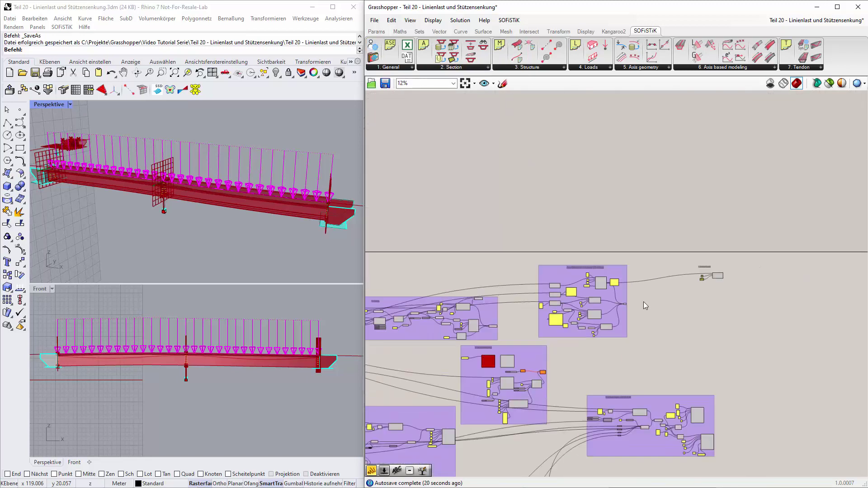
right_drag(543, 294, 714, 294)
right_drag(444, 277, 713, 267)
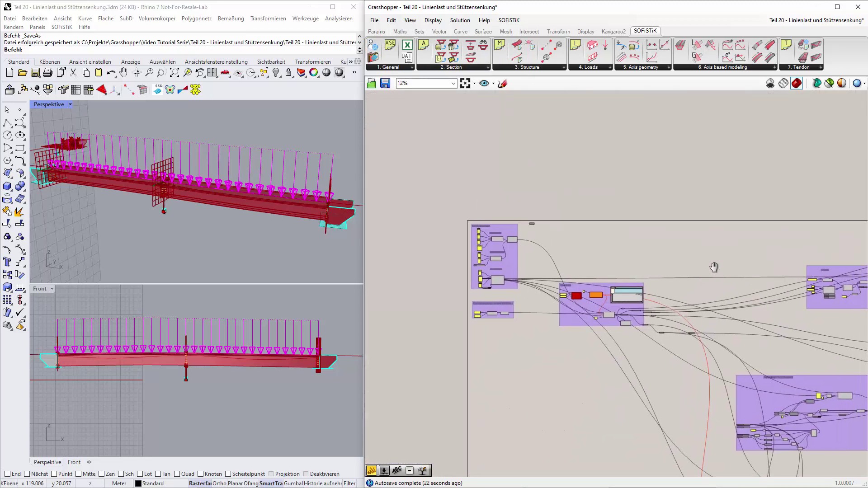
drag(371, 46, 547, 189)
scroll(547, 186, up, 12)
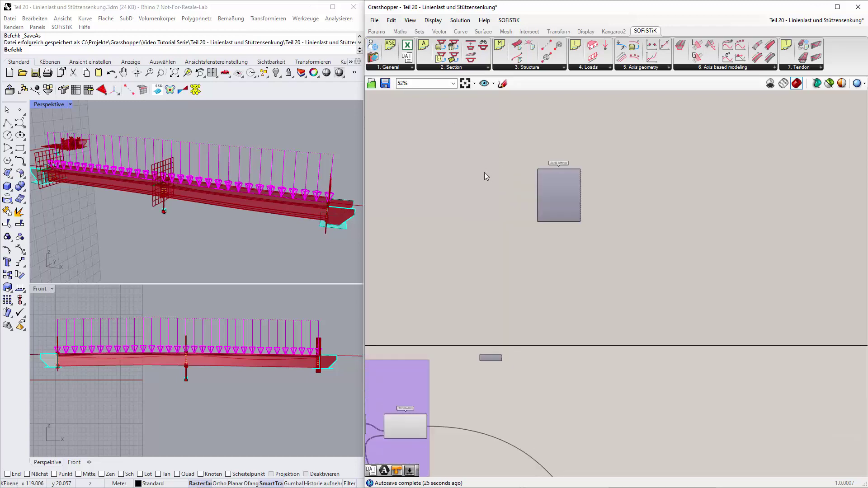
scroll(644, 235, down, 3)
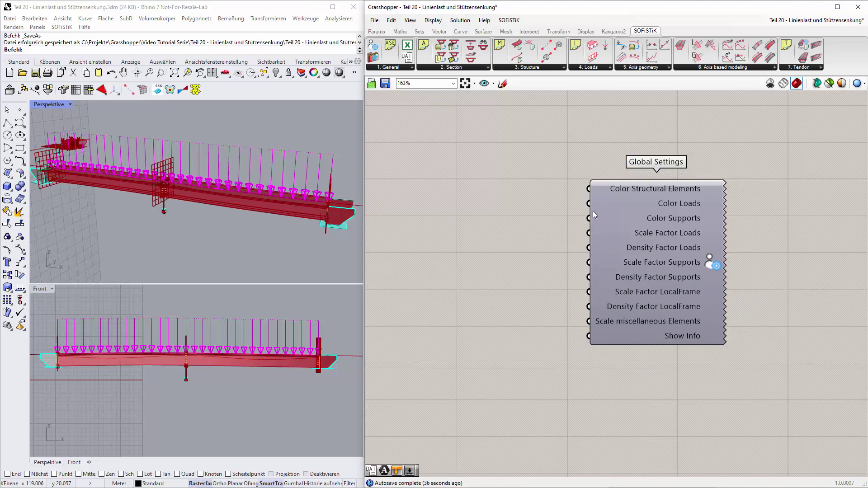
Add a Colour Swatch beside Global Settings, connect it to Color Structural Elements and shift Global Settings slightly away from it.
mouse_move(642, 192)
mouse_move(673, 205)
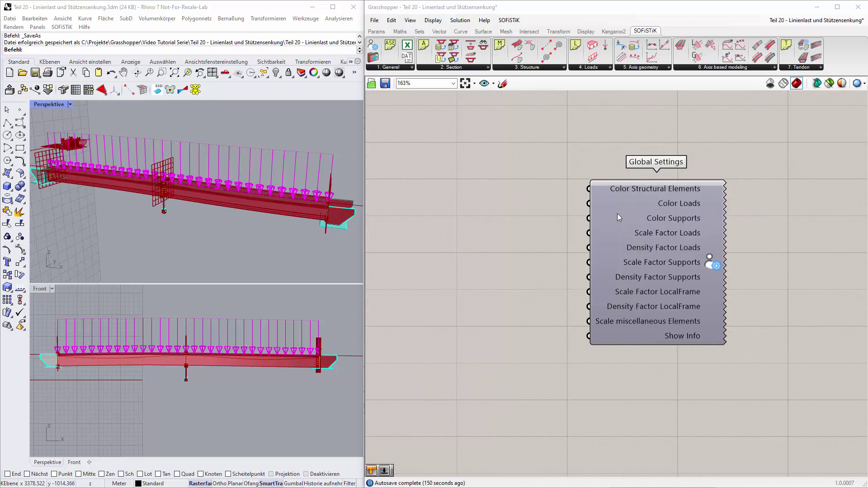
mouse_move(618, 214)
click(376, 32)
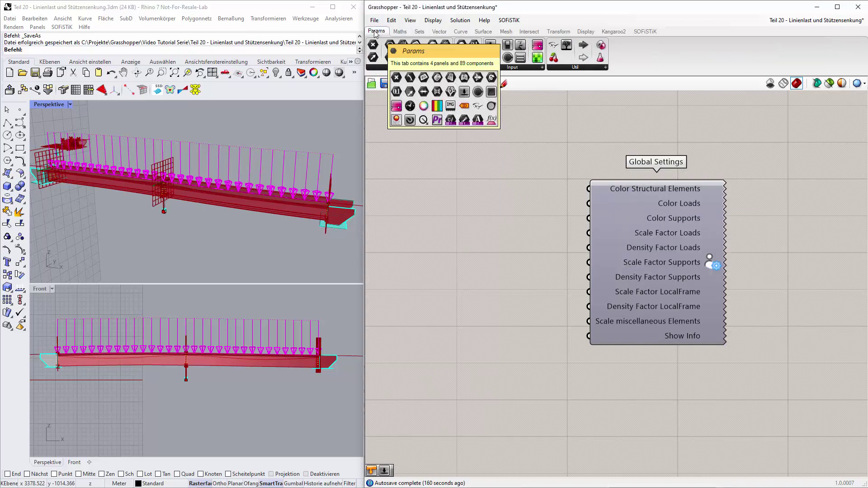
click(543, 68)
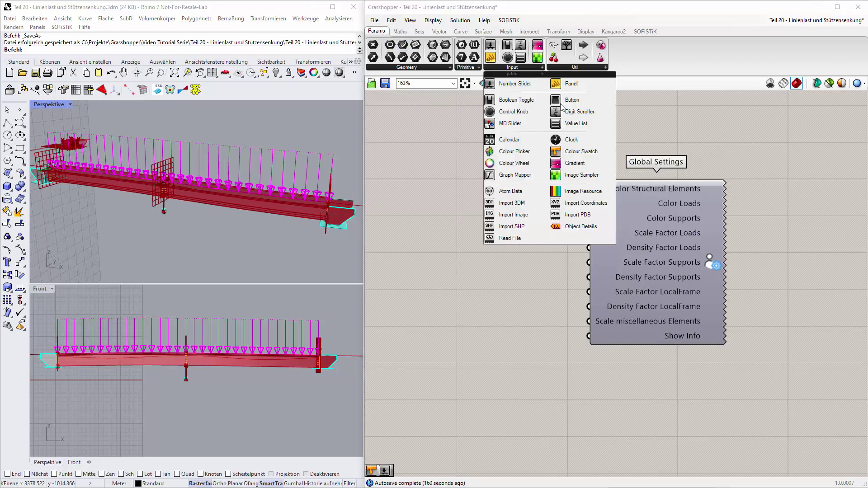
click(582, 155)
click(464, 189)
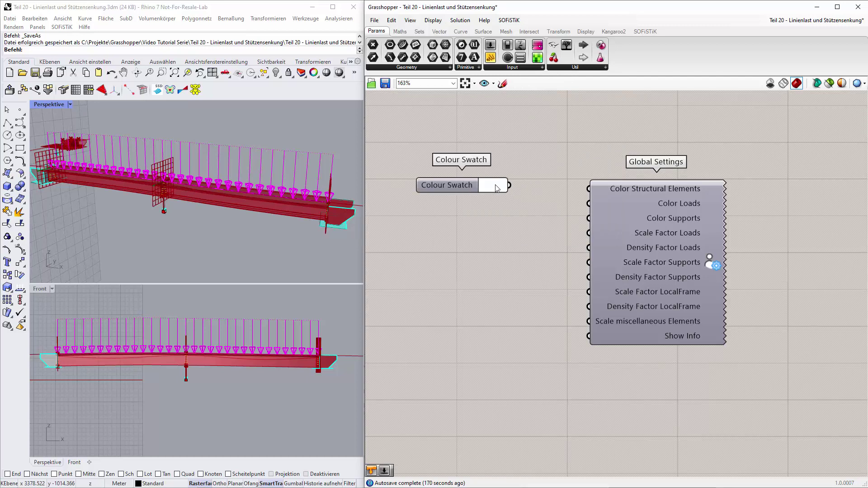
drag(513, 187, 589, 188)
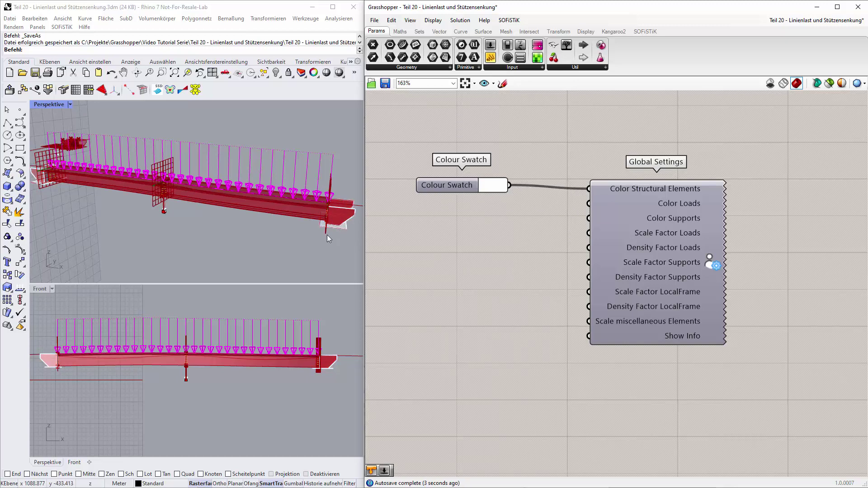
drag(662, 197, 679, 206)
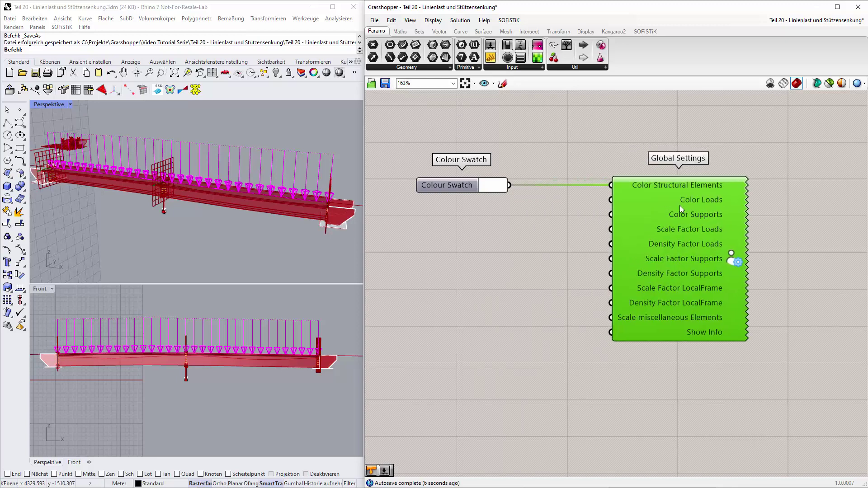
Set the structural elements' colour swatch to cyan with R 0, G 255, B 255.
click(492, 187)
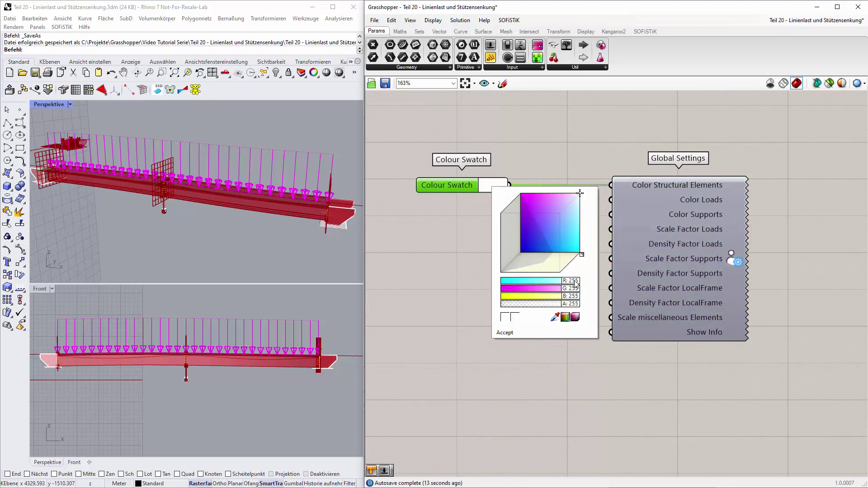
click(534, 281)
drag(535, 282, 499, 283)
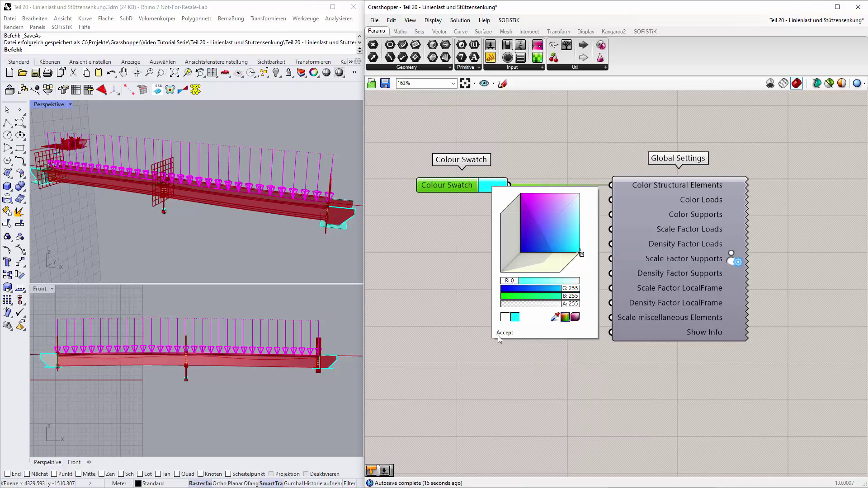
click(564, 155)
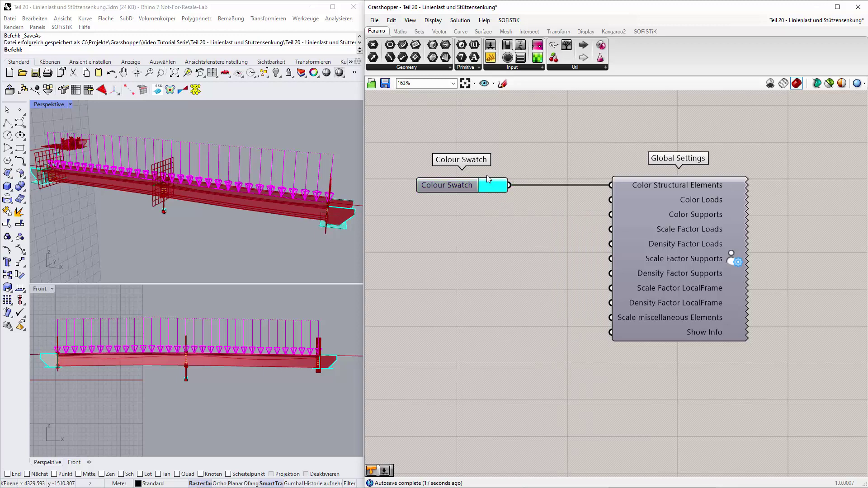
Feed the Color Loads input from a duplicate of the colour swatch set to magenta (R 255, G 0, B 255).
click(461, 185)
alt+drag(461, 186, 611, 200)
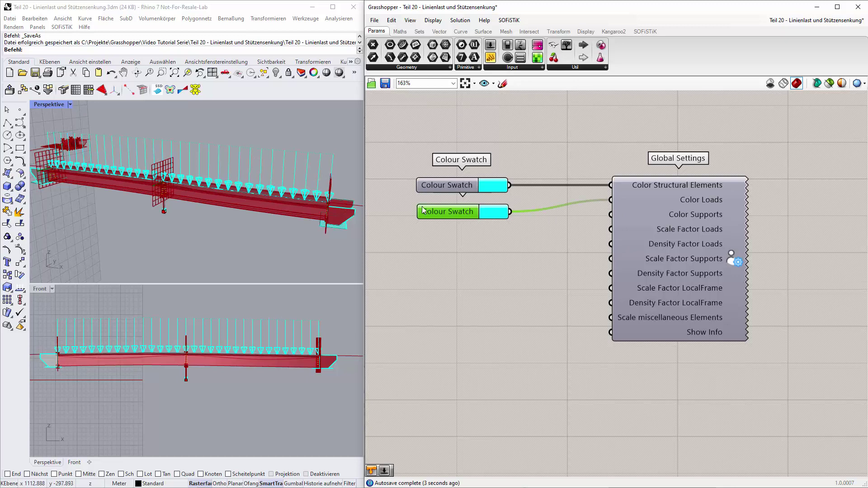
click(495, 214)
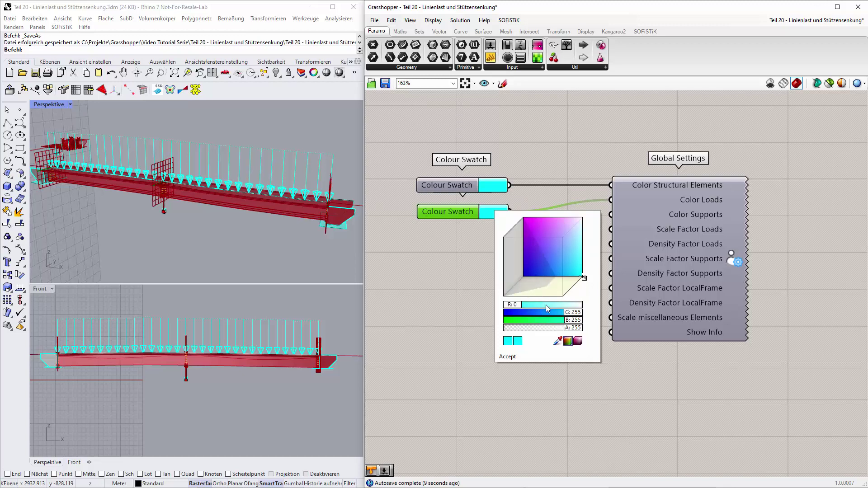
drag(546, 308, 491, 313)
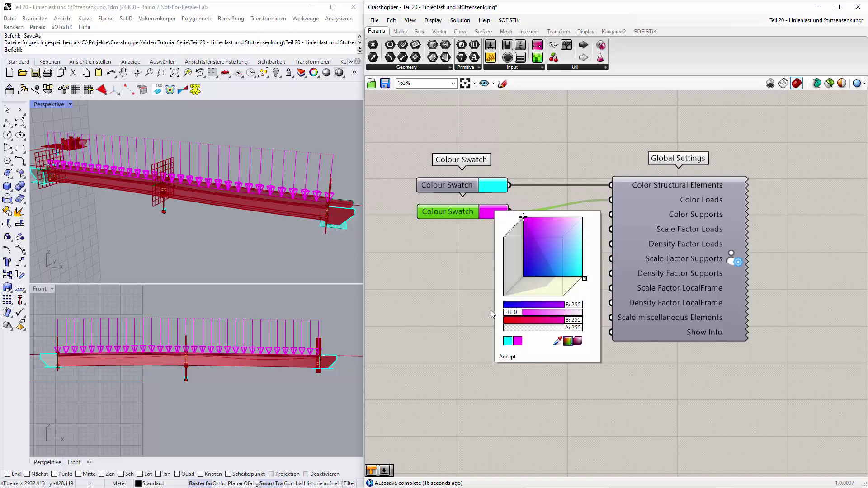
click(456, 284)
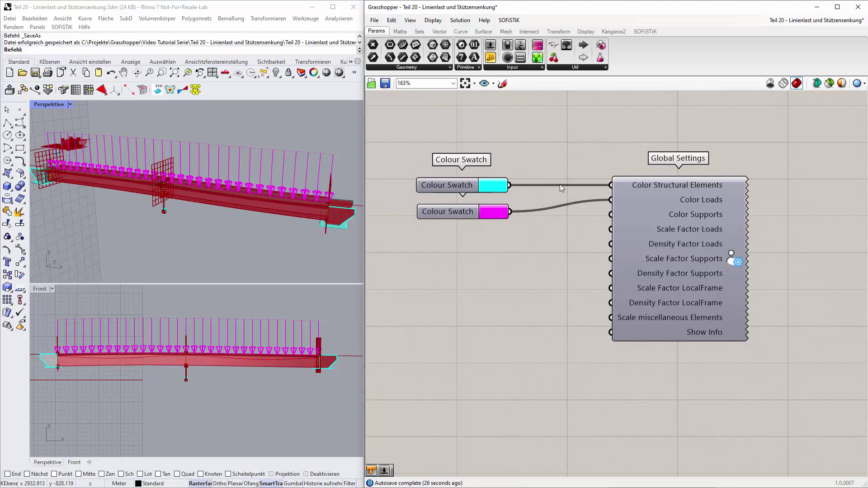
Feed the Scale Factor Loads input of Global Settings from a new number slider set to 0.800.
drag(490, 45, 450, 249)
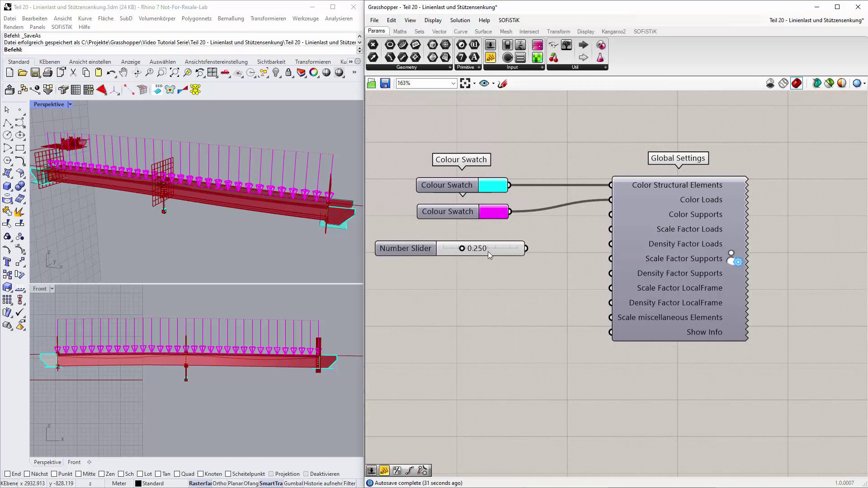
click(465, 248)
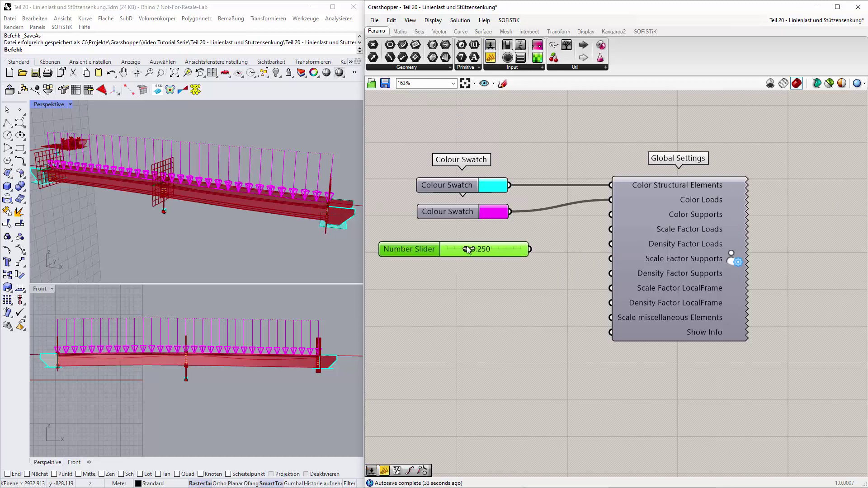
mouse_move(462, 249)
mouse_down()
mouse_move(482, 254)
mouse_move(473, 249)
mouse_up()
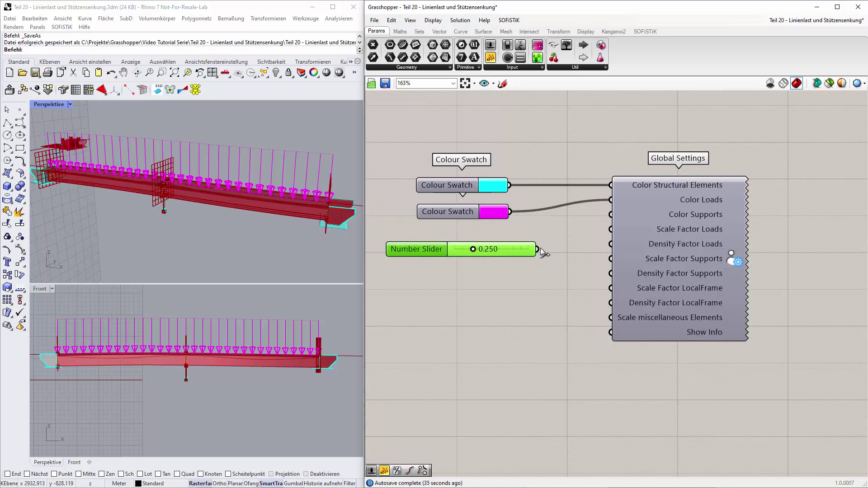
drag(541, 252, 586, 234)
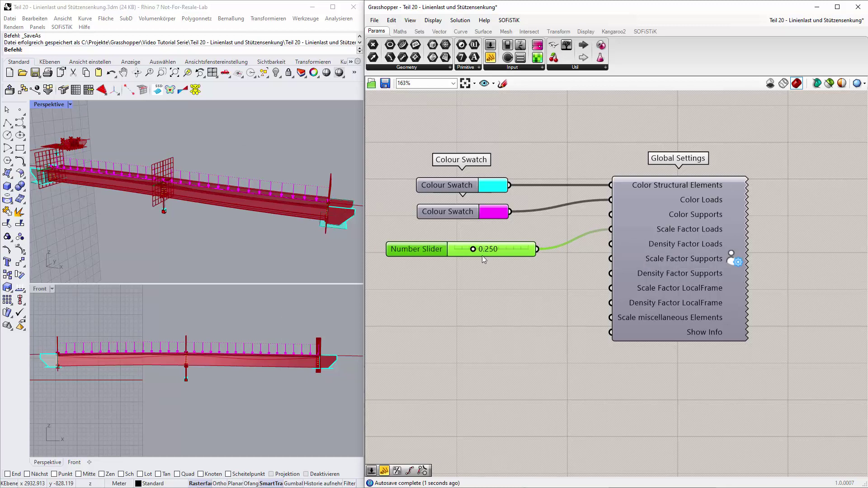
mouse_move(477, 248)
mouse_down()
mouse_move(520, 253)
mouse_move(483, 249)
mouse_up()
drag(508, 248, 520, 252)
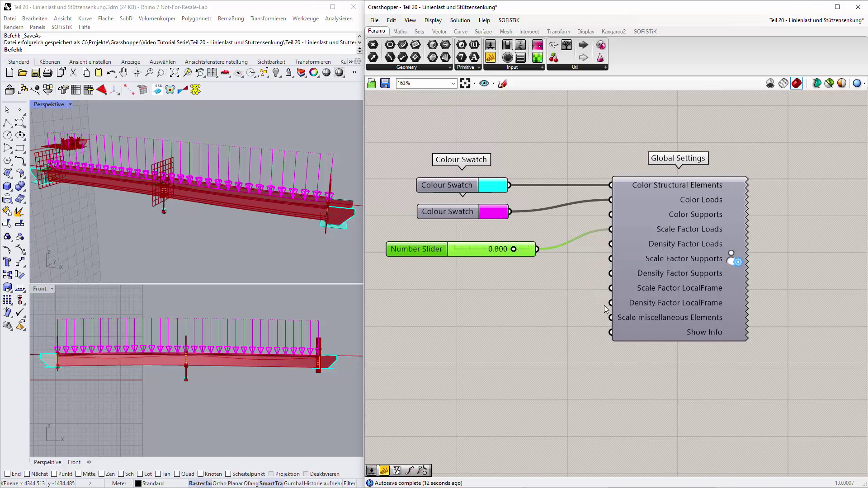
Add a Boolean Toggle beside Global Settings, connect it to the Show Info input and set it to True.
mouse_move(703, 333)
click(543, 68)
drag(516, 102, 478, 330)
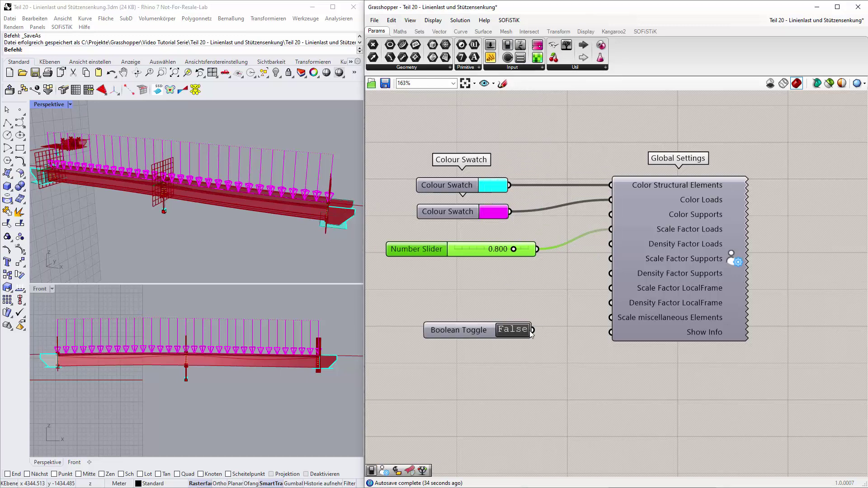
drag(532, 330, 616, 334)
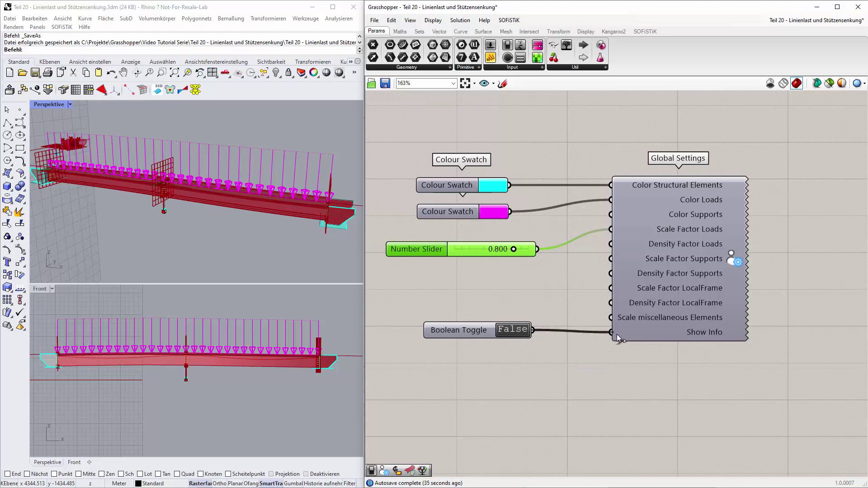
drag(475, 331, 474, 333)
double_click(514, 335)
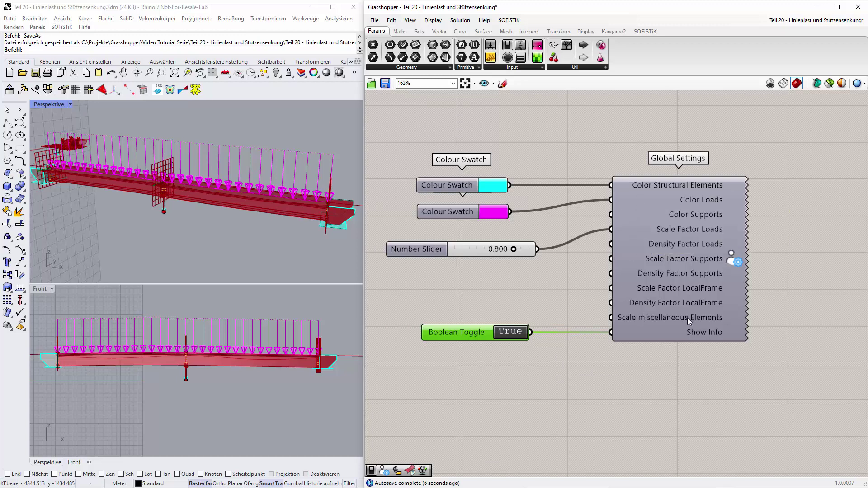
Place a SOFiSTiK LoadCase Attributes component below the Line Load component in the Linienlast area.
scroll(628, 278, down, 3)
scroll(628, 278, down, 4)
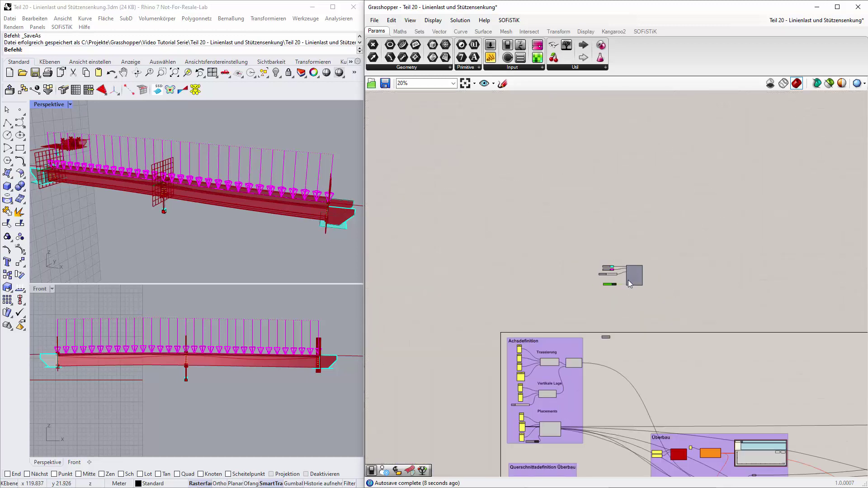
scroll(715, 355, down, 4)
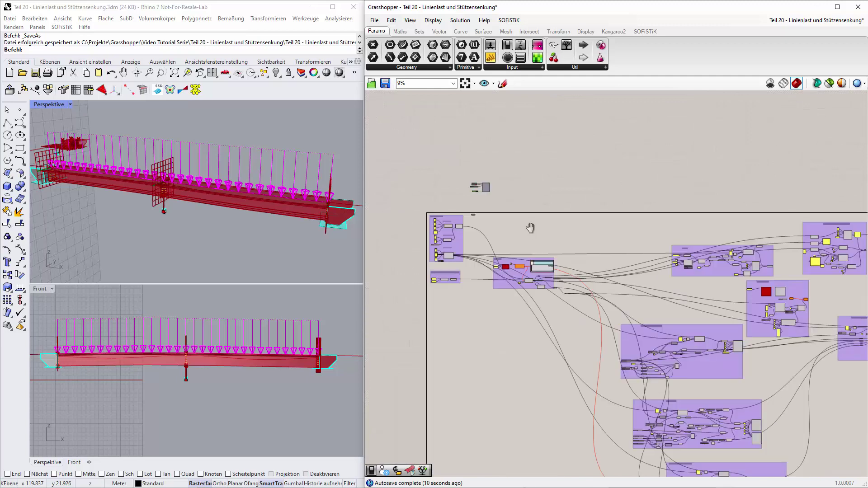
right_drag(833, 251, 686, 256)
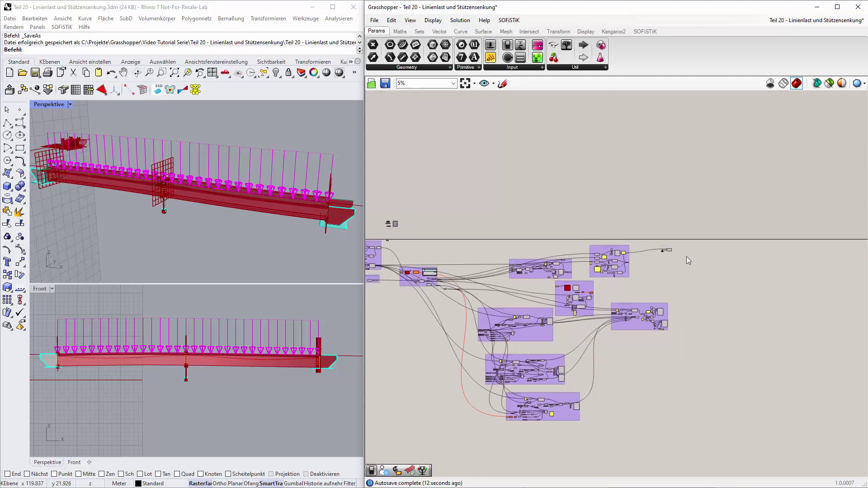
scroll(653, 256, up, 5)
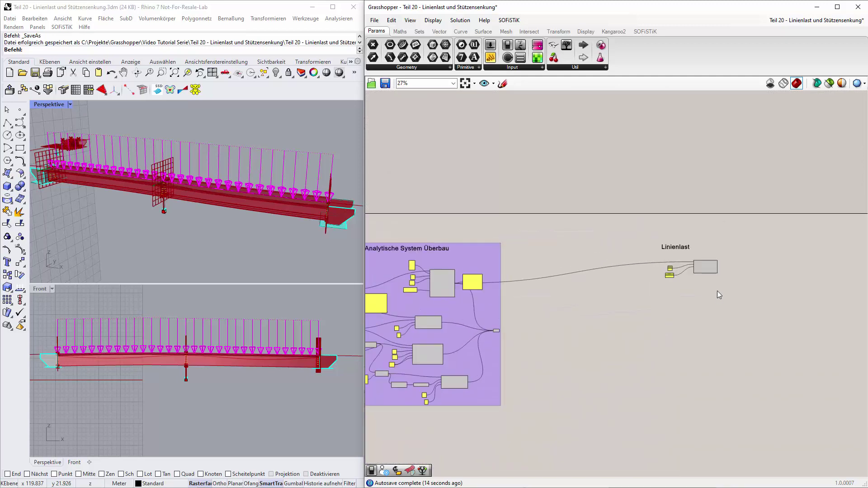
scroll(715, 302, up, 4)
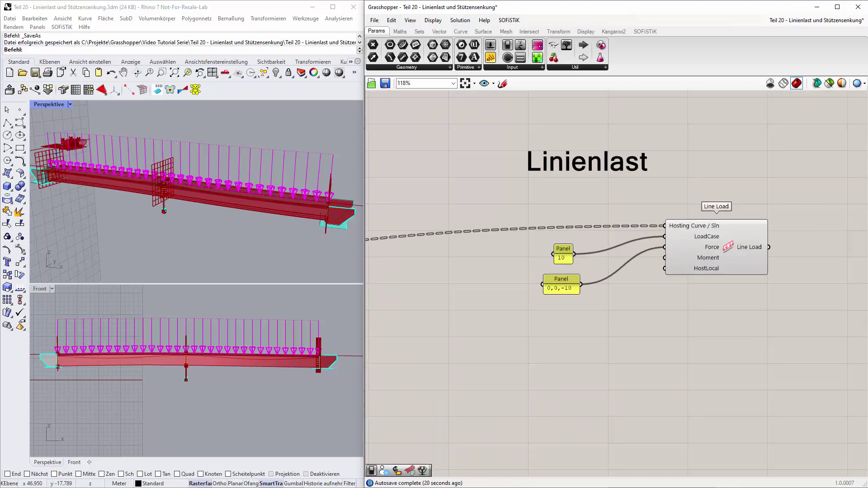
click(650, 31)
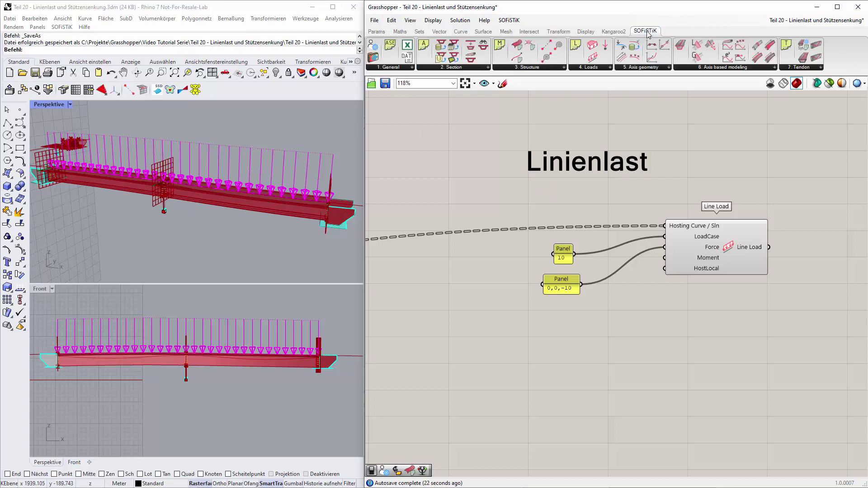
click(609, 68)
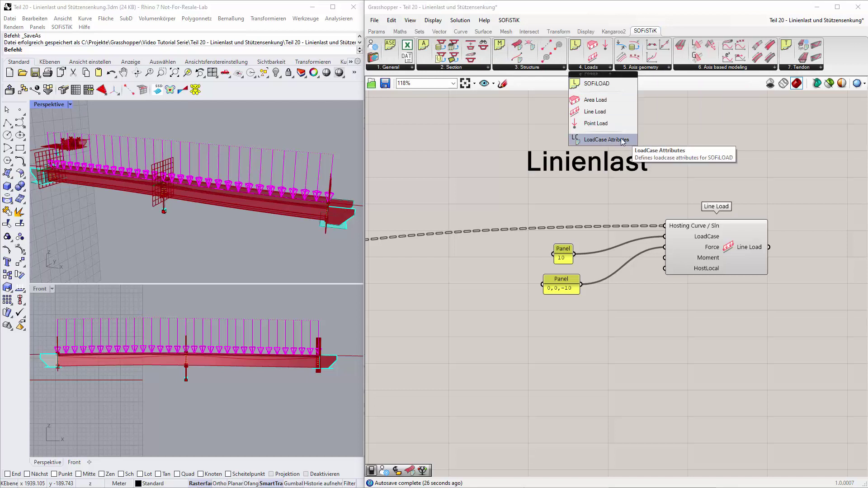
drag(605, 142, 658, 364)
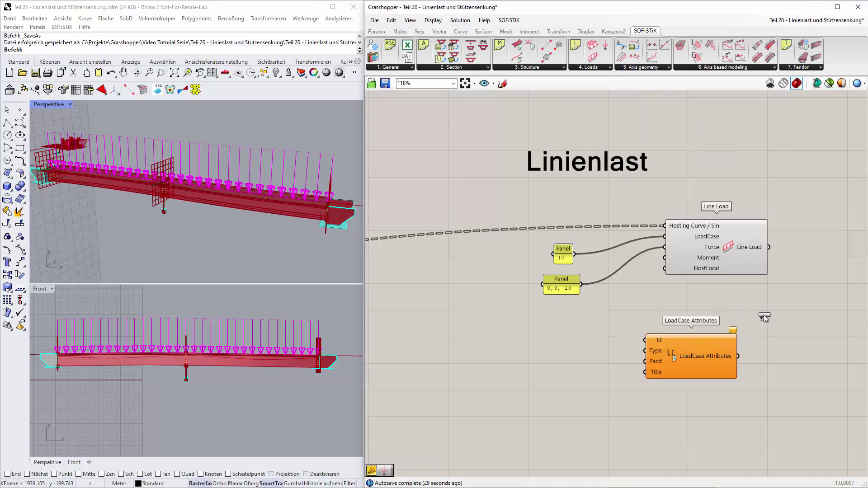
Align LoadCase Attributes beneath Line Load and connect its Id input to the existing load case panel (10).
right_drag(755, 311, 683, 278)
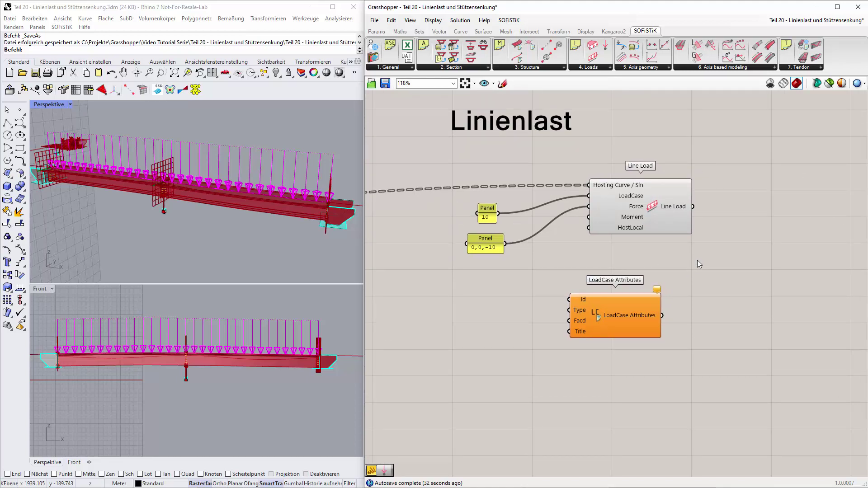
drag(633, 319, 654, 317)
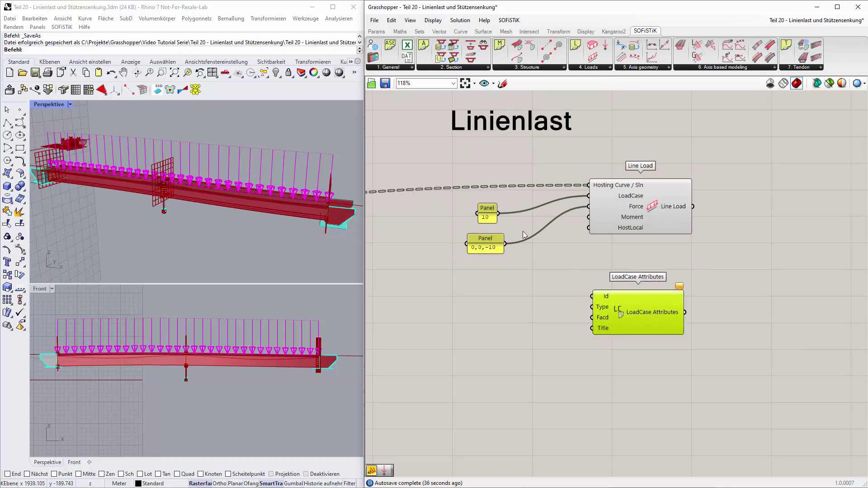
drag(498, 213, 591, 296)
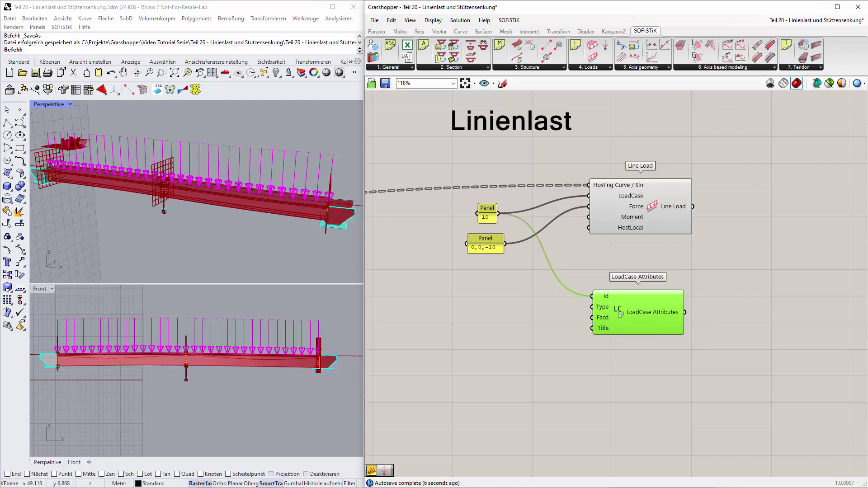
Consult the Loads section of the online command reference in the browser and the action type tables of the SOFiLOAD manual in Acrobat Reader.
key(alt+Tab)
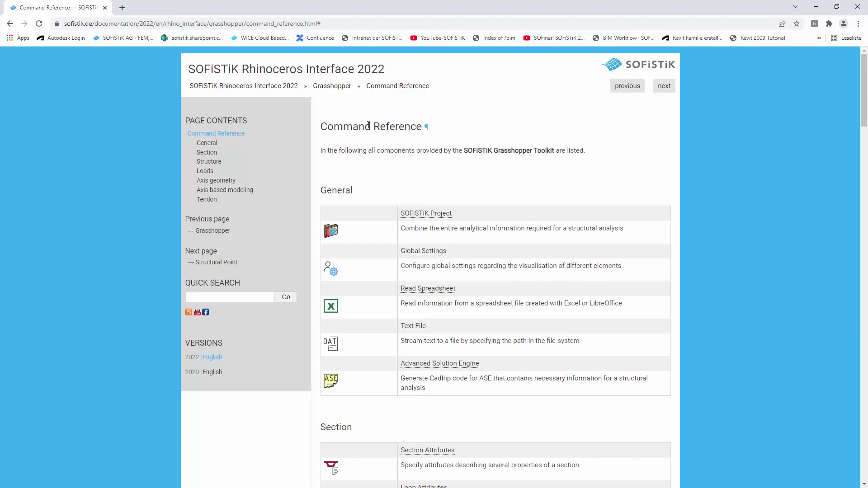
click(207, 171)
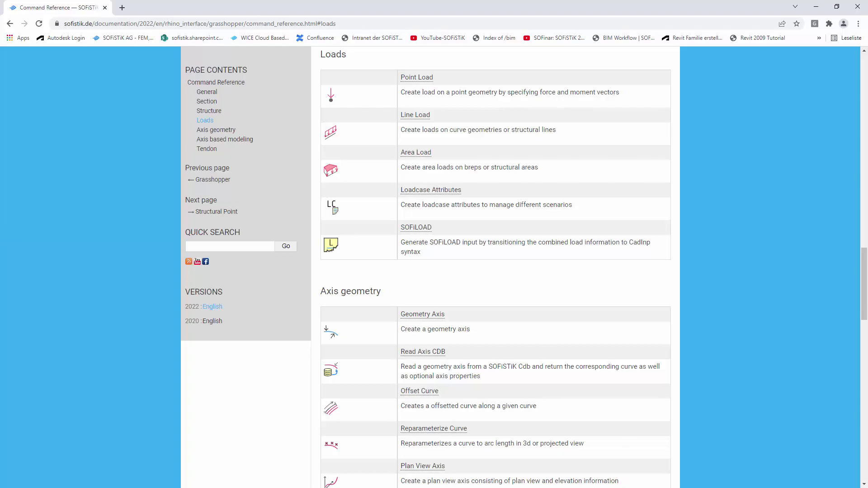
key(alt+Tab)
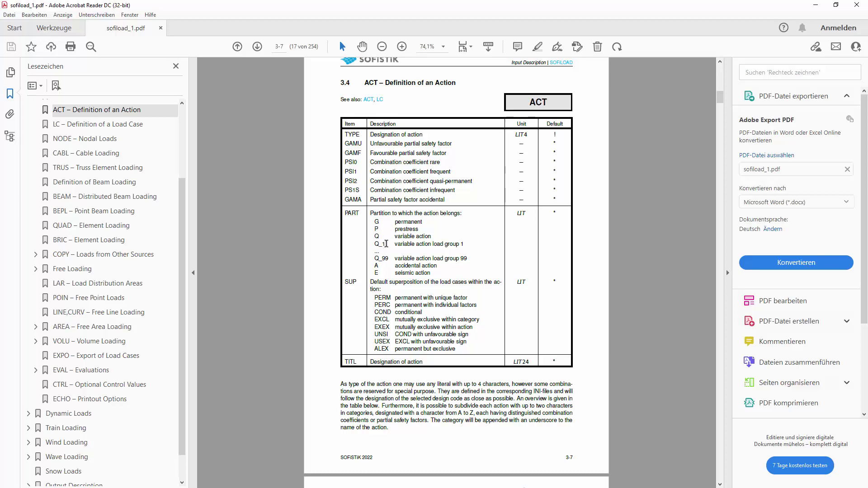
scroll(440, 267, down, 4)
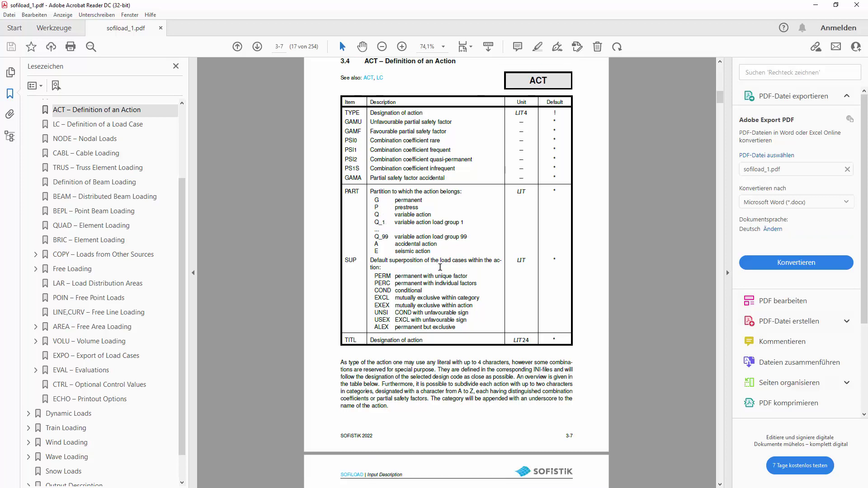
scroll(440, 267, down, 20)
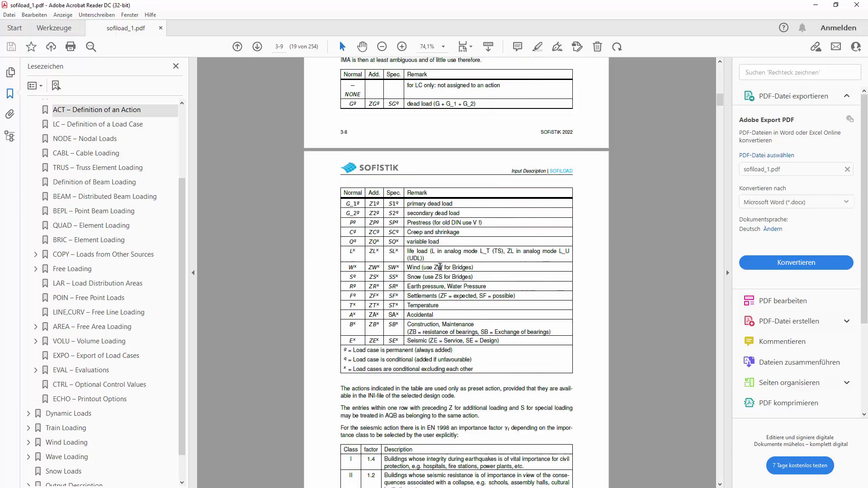
scroll(440, 265, up, 1)
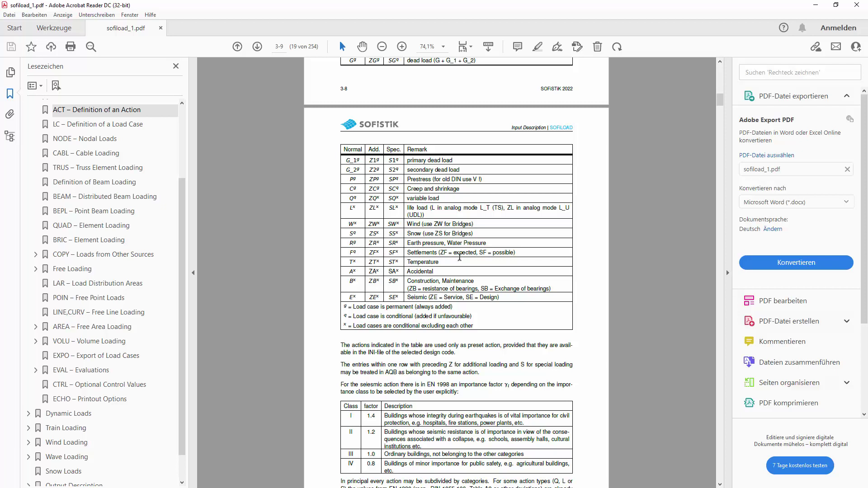
scroll(459, 257, up, 6)
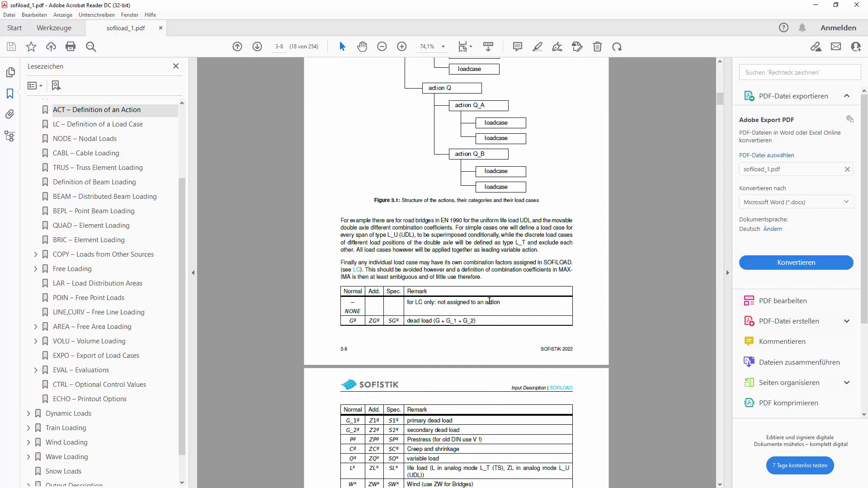
scroll(489, 300, up, 12)
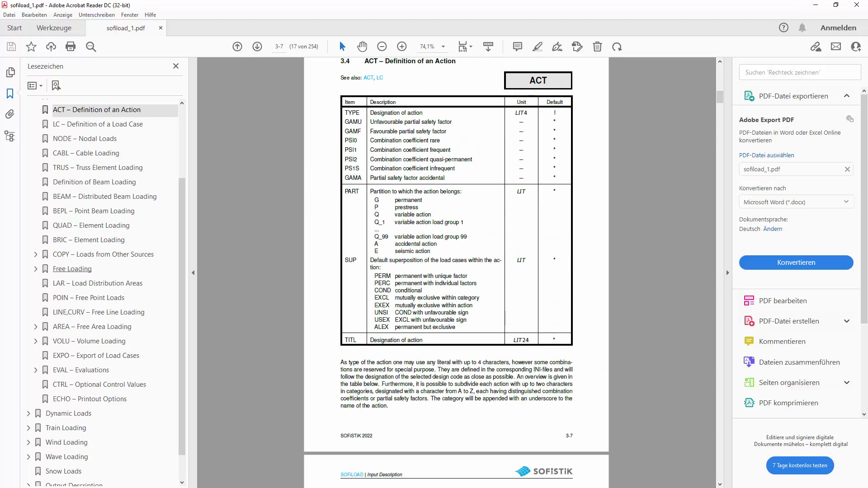
key(alt+Tab)
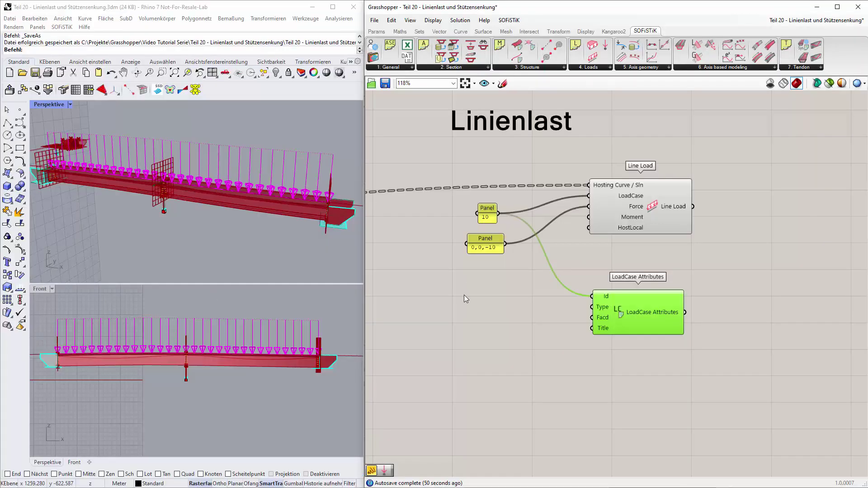
Create a panel containing G in Grasshopper and connect it to the Type input of LoadCase Attributes.
double_click(478, 300)
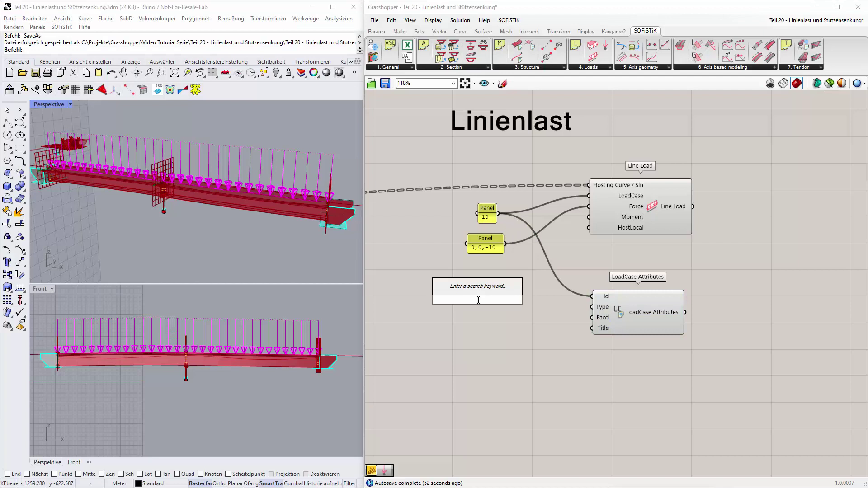
text(//G)
key(Return)
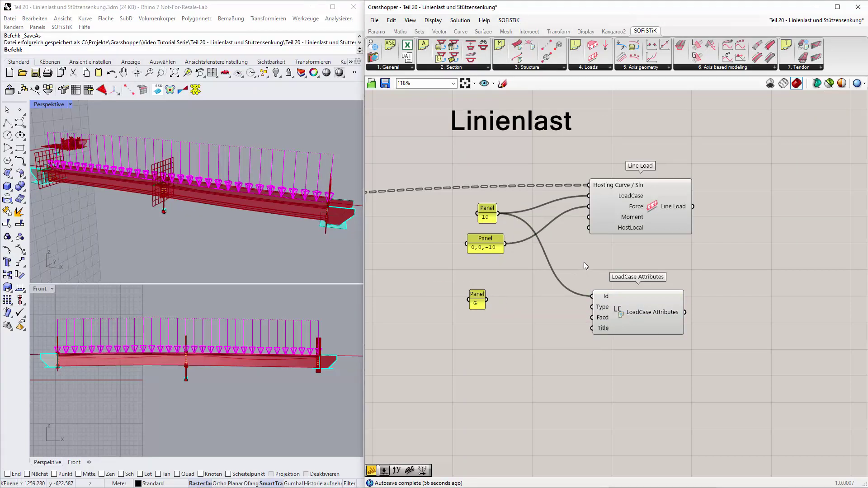
drag(487, 300, 596, 308)
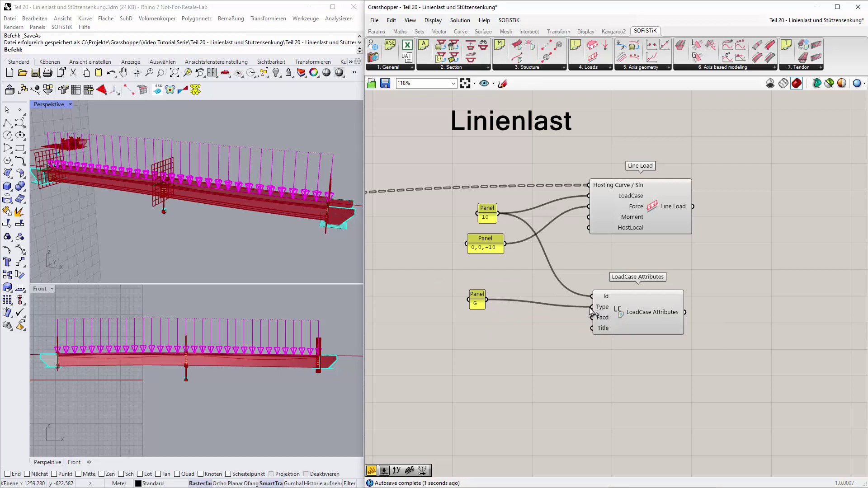
Create a panel reading "Linienlast 1" and connect it to the Title input of LoadCase Attributes.
double_click(482, 340)
text(")
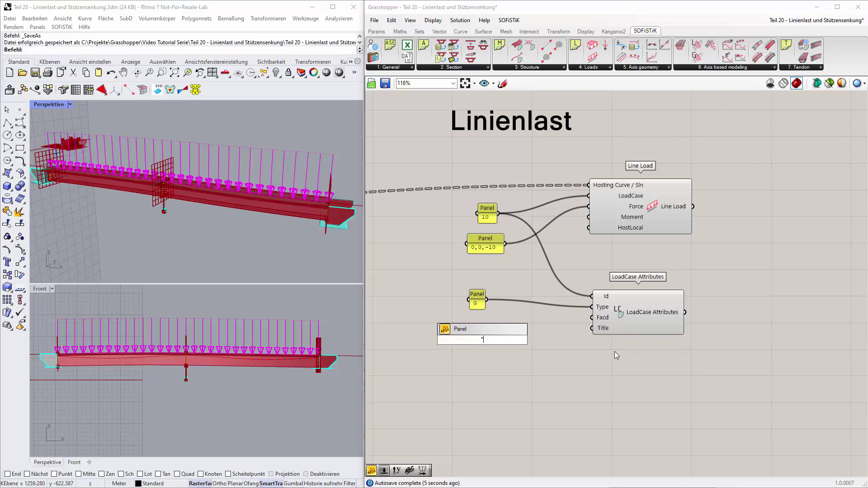
text(Linienlast 1)
key(Return)
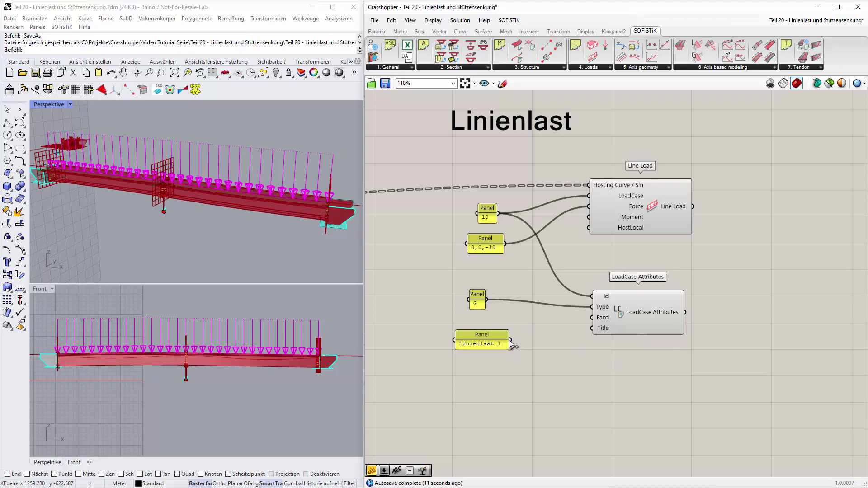
drag(512, 341, 589, 334)
Group the Linienlast label with the Line Load and LoadCase Attributes components and their panels.
scroll(604, 322, down, 4)
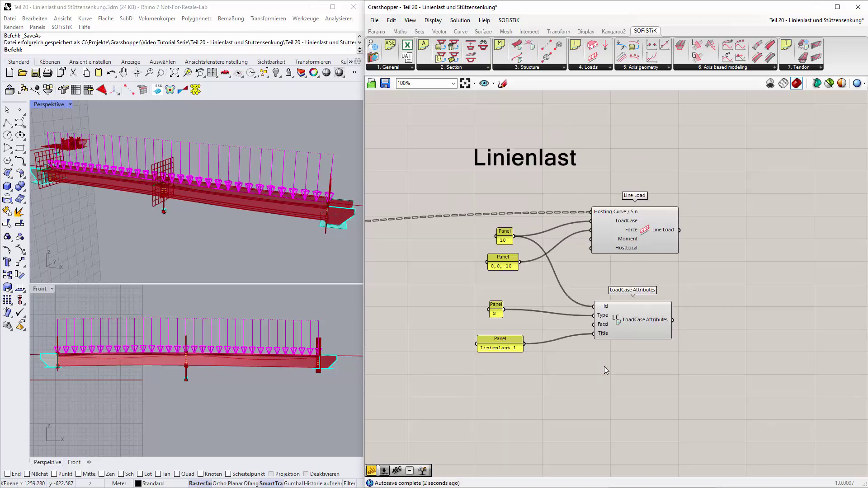
drag(490, 223, 681, 389)
right_click(650, 359)
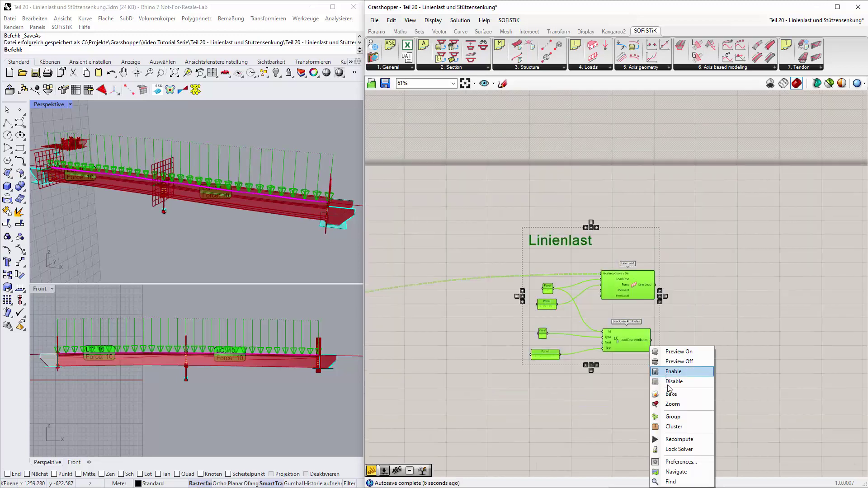
click(687, 415)
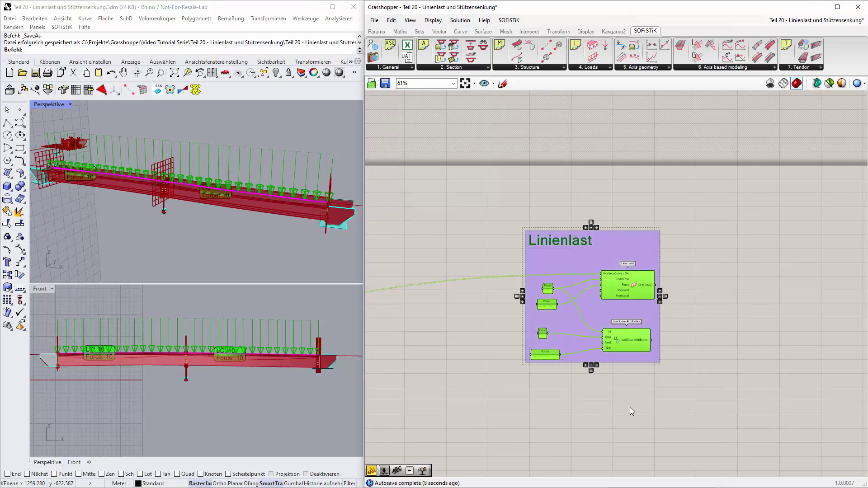
Duplicate the Linienlast label into the free space below its group and change the copy's text to "Stützensenkung".
scroll(630, 408, down, 2)
right_drag(641, 434, 653, 336)
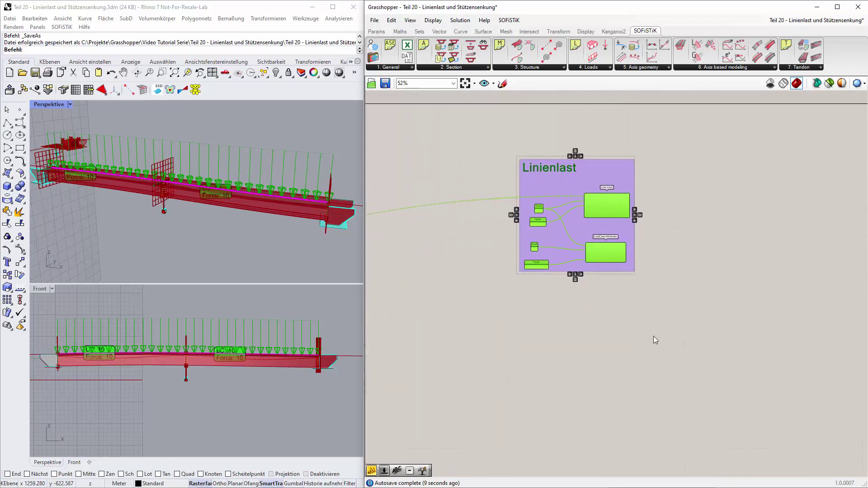
click(544, 168)
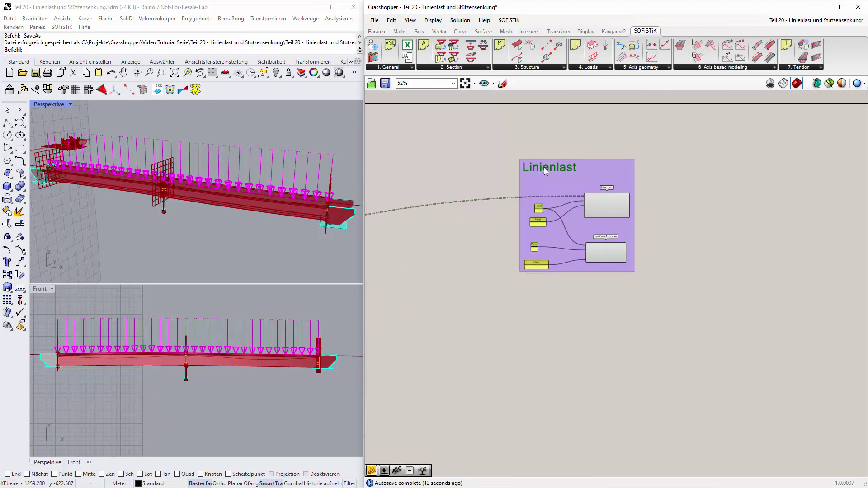
mouse_move(545, 169)
mouse_down()
mouse_move(553, 172)
mouse_move(562, 324)
mouse_up()
double_click(559, 327)
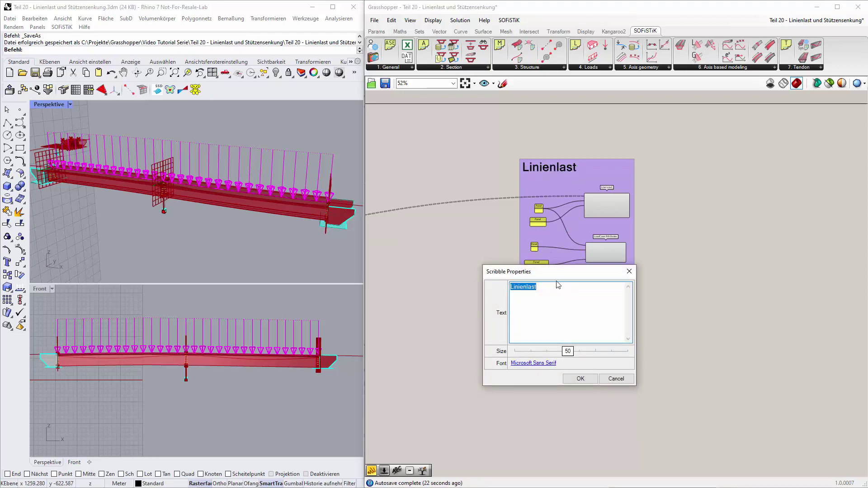
text(Stützensenkung)
click(580, 378)
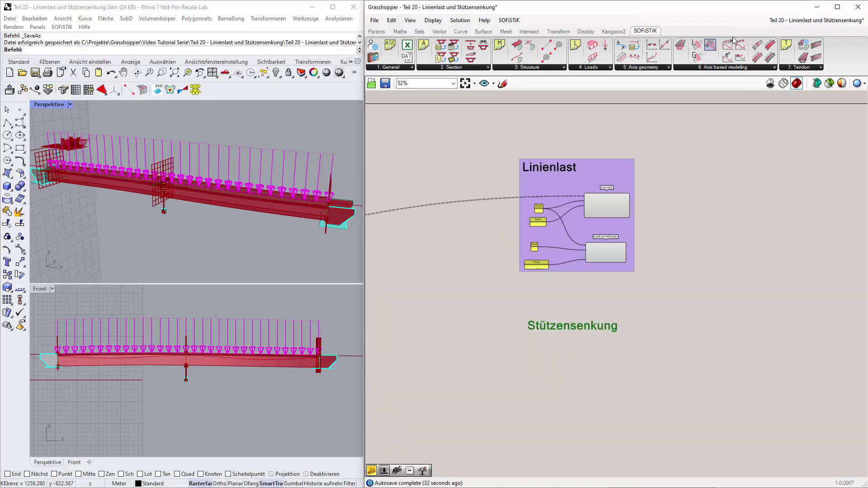
Place a SOFiSTiK Point Load component below the Stützensenkung label.
click(609, 67)
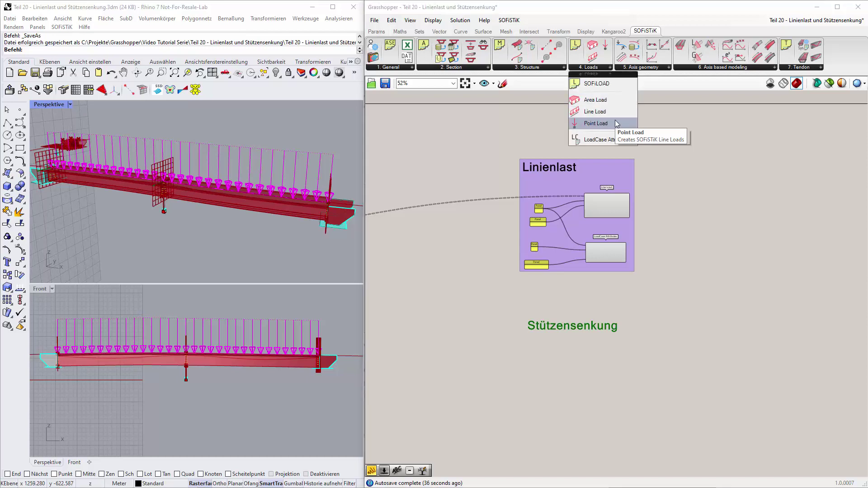
click(596, 123)
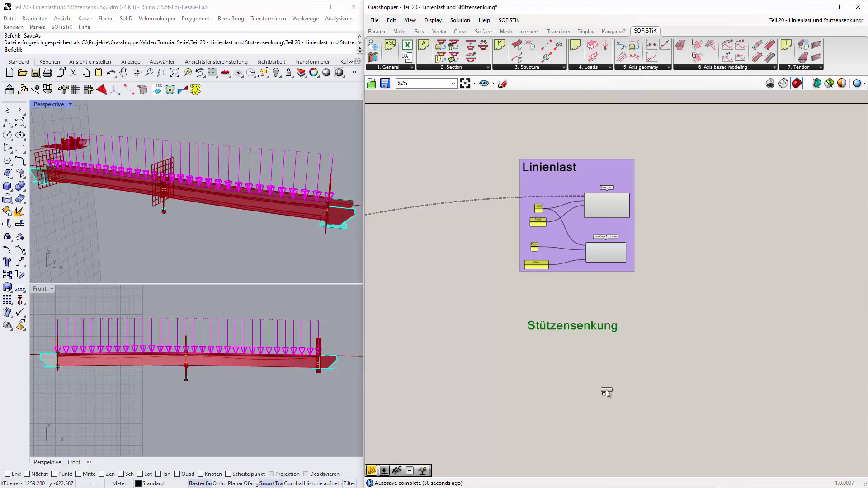
click(605, 383)
scroll(637, 402, up, 6)
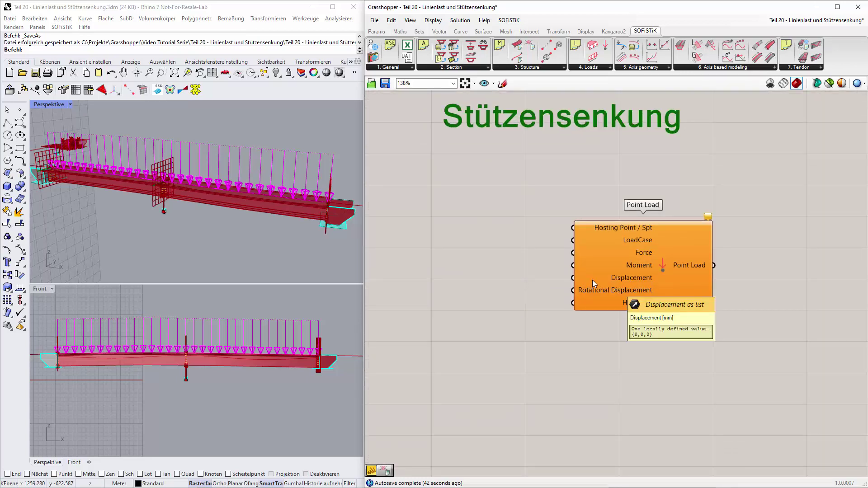
scroll(619, 250, up, 1)
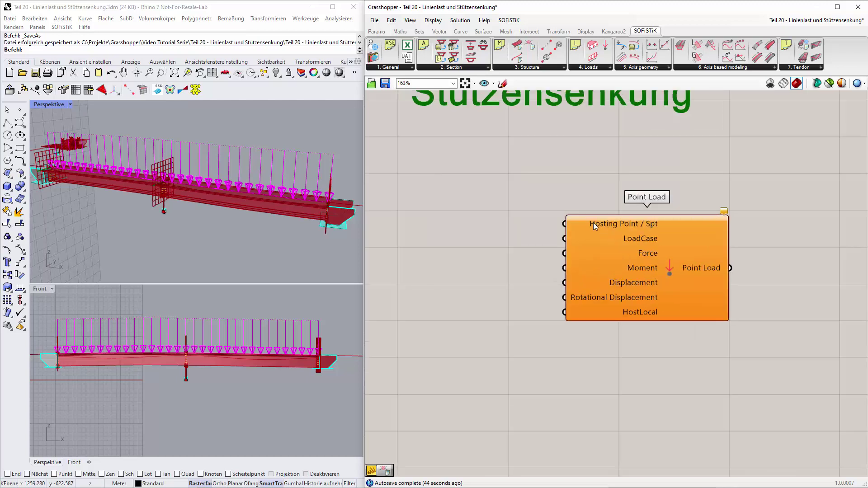
mouse_move(618, 230)
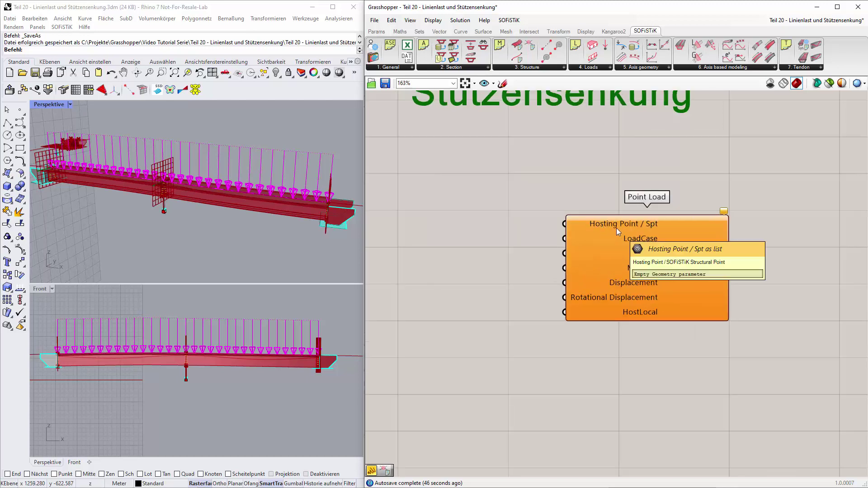
scroll(613, 235, down, 2)
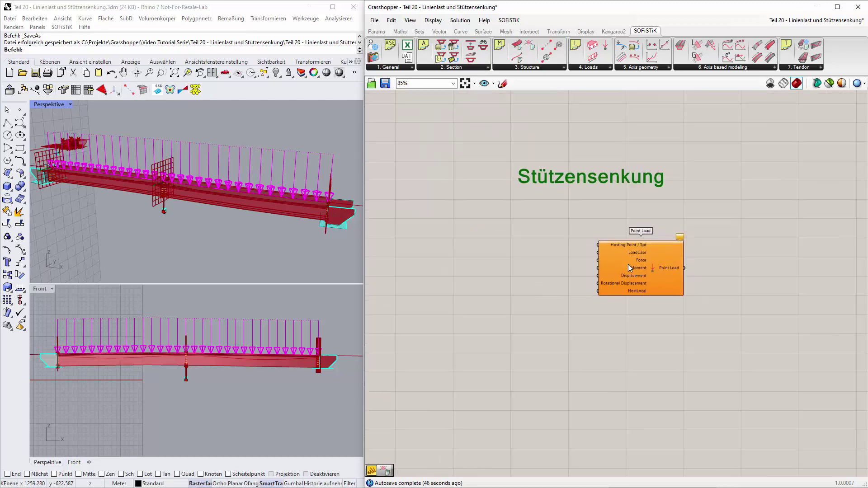
mouse_move(626, 263)
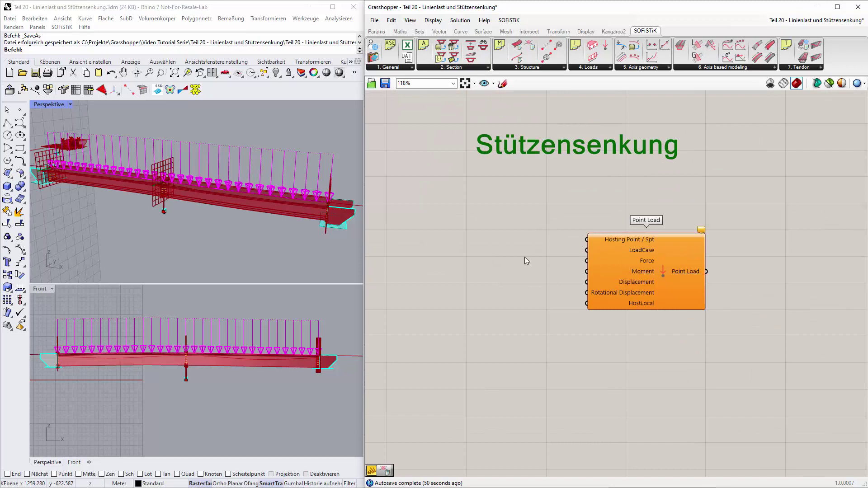
Create a panel containing 51 in the free space beside the Point Load component.
click(451, 267)
double_click(451, 267)
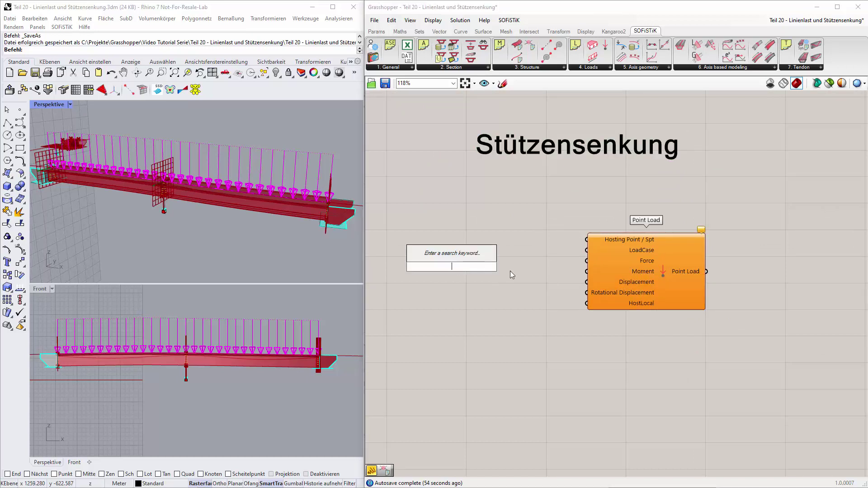
text(panel)
key(Return)
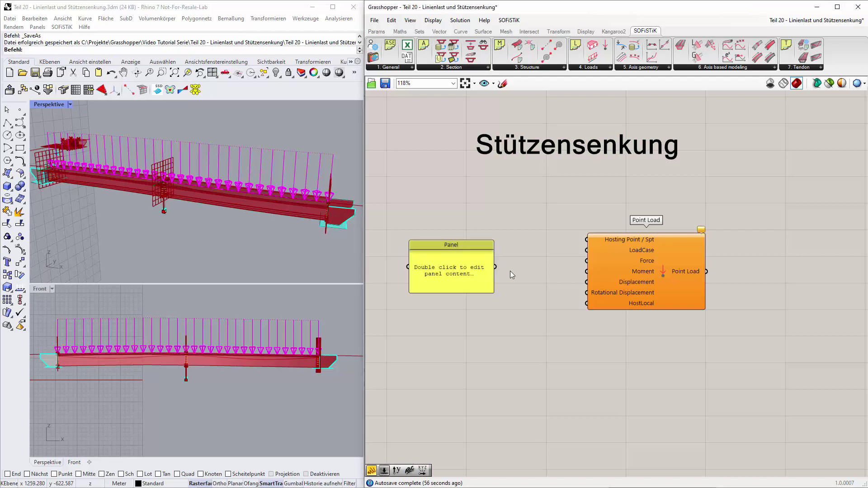
click(446, 259)
double_click(448, 260)
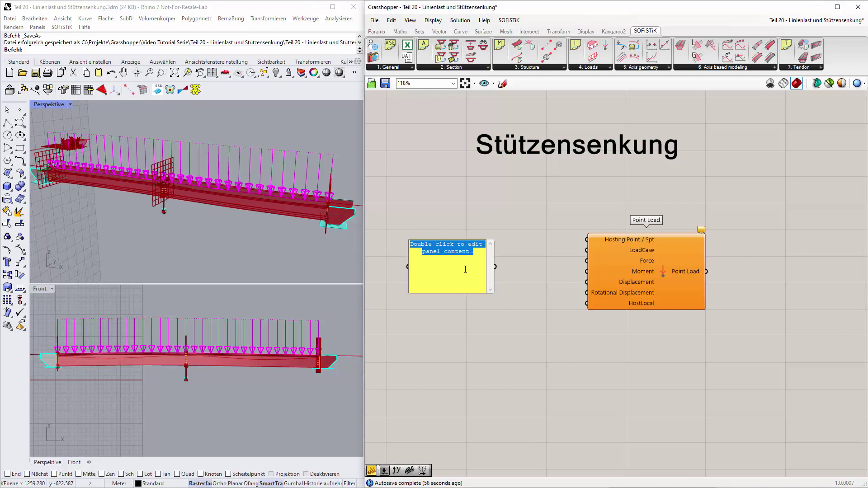
text(50)
key(BackSpace)
text(1)
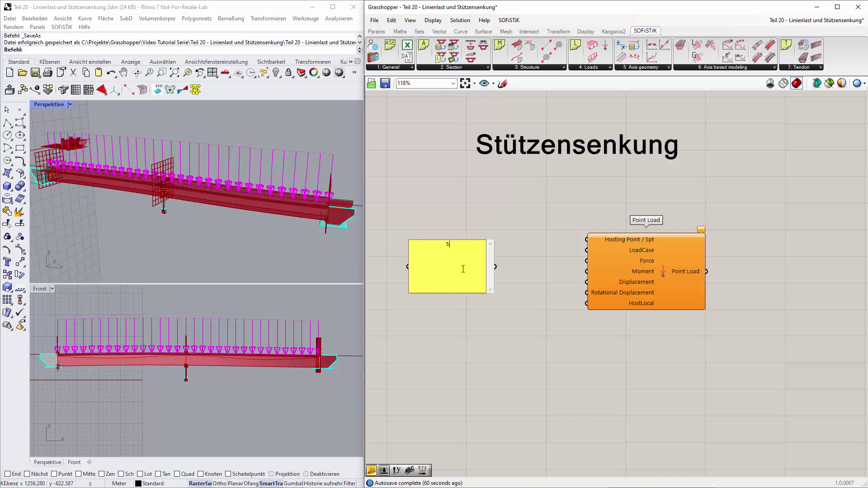
key(Return)
click(574, 234)
Turn off Multiline Data for the 51 panel, connect it to the LoadCase input of Point Load, and shrink the panel.
right_click(455, 267)
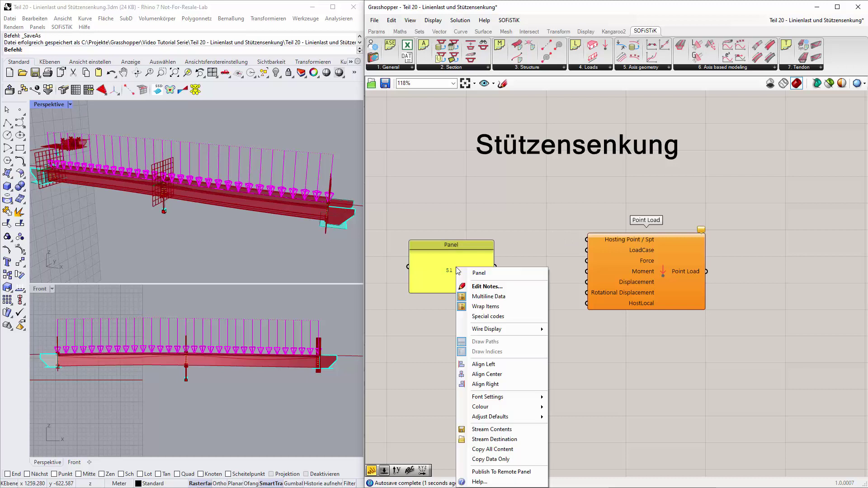
click(487, 297)
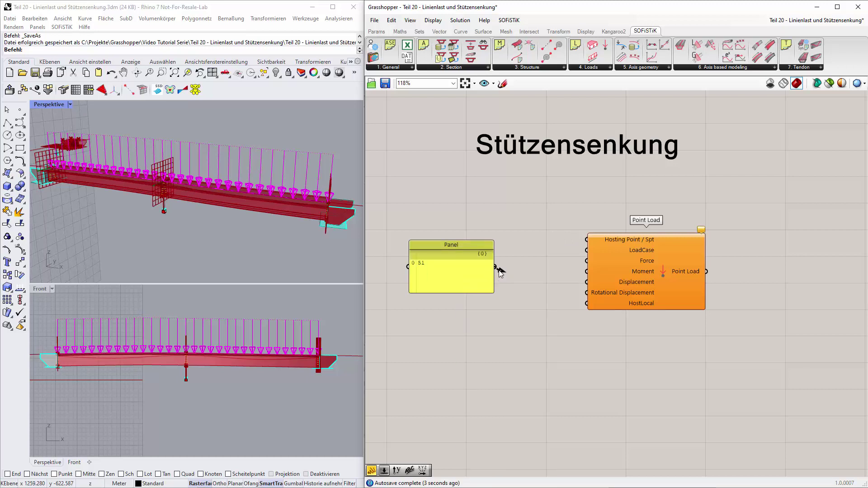
drag(550, 270, 587, 250)
drag(410, 272, 481, 271)
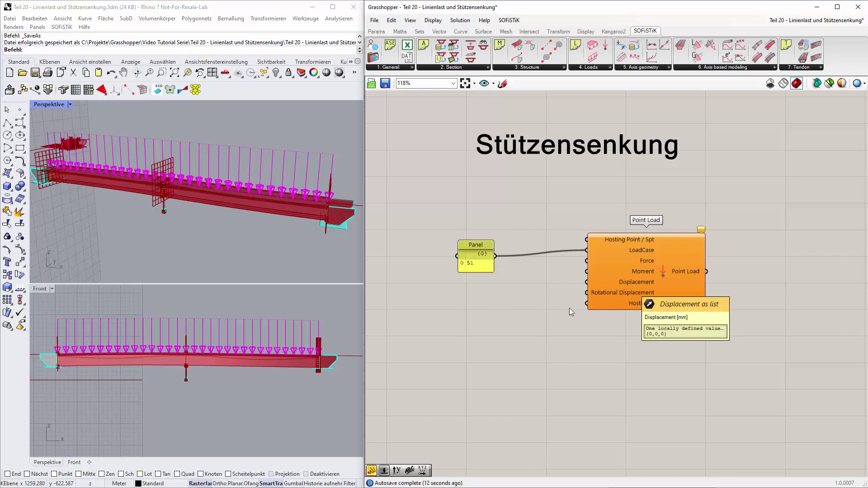
Create a panel containing 0,0,-10 below the 51 panel and connect it to the Displacement input of Point Load.
double_click(465, 319)
text(")
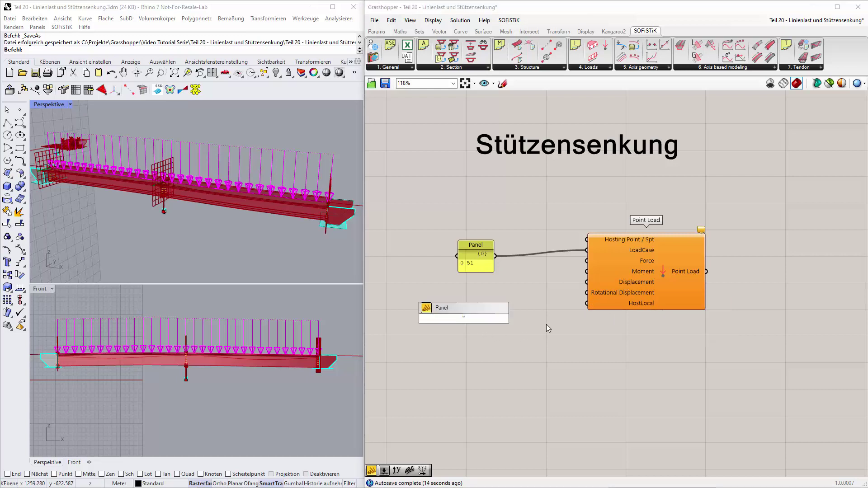
text(0.0.)
text(-10)
click(546, 324)
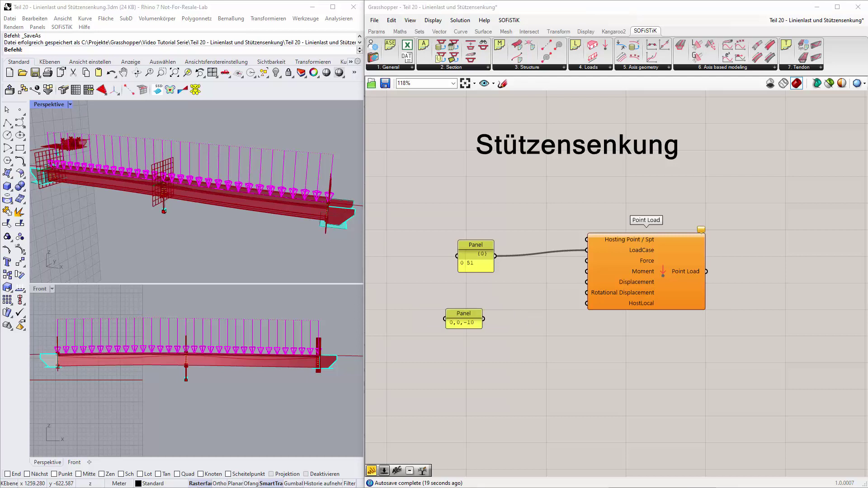
drag(483, 319, 587, 282)
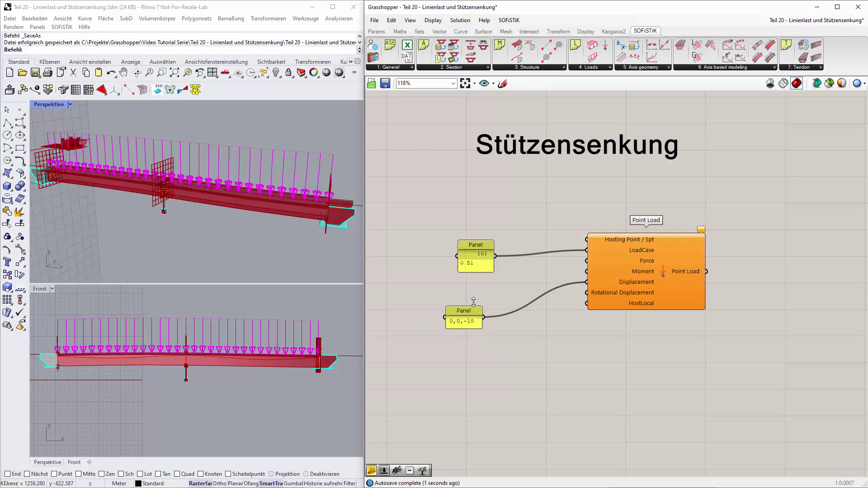
drag(471, 312, 474, 291)
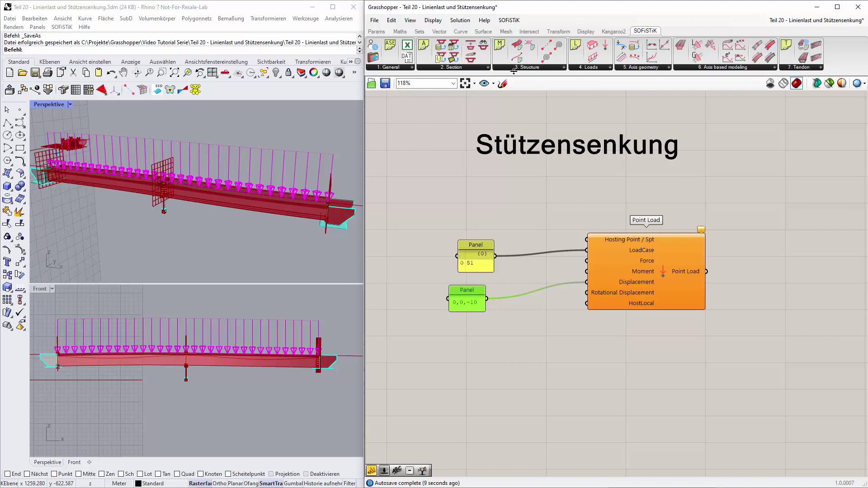
Place a LoadCase Attributes component below Point Load and connect the 51 panel to its Id input.
click(611, 68)
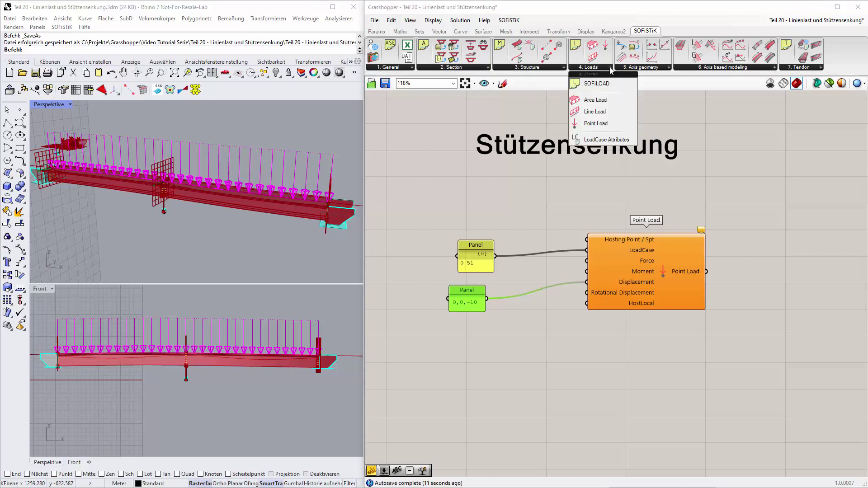
drag(598, 122, 627, 385)
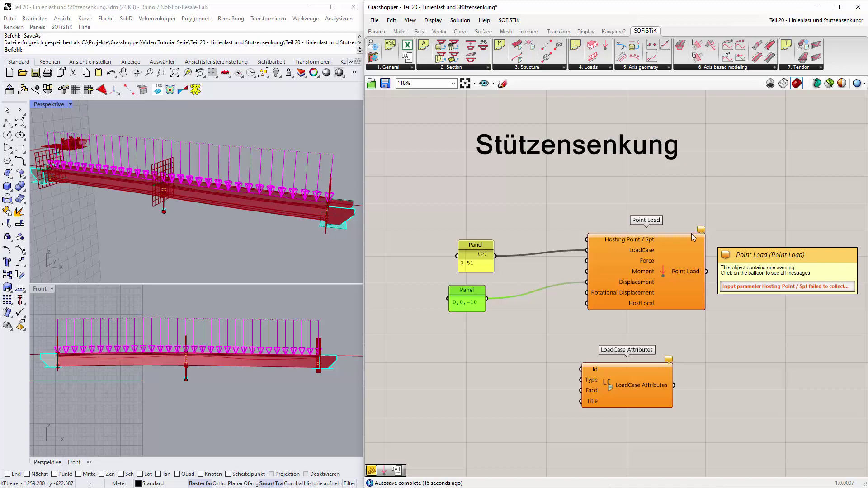
drag(496, 256, 579, 369)
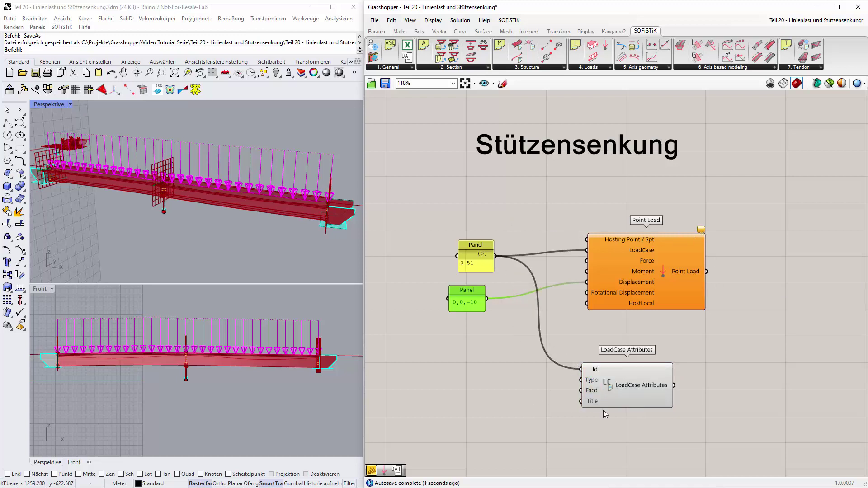
Create a panel containing F and connect it to the Type input of the new LoadCase Attributes component.
double_click(465, 374)
text(")
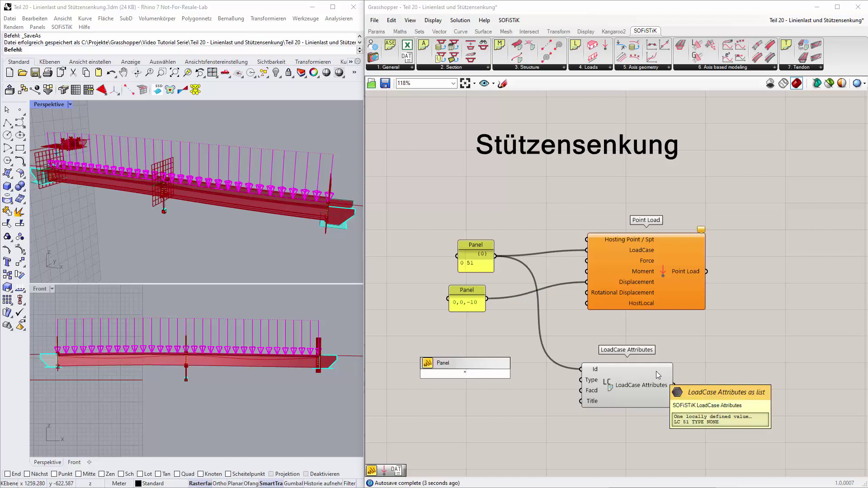
text(F)
key(Return)
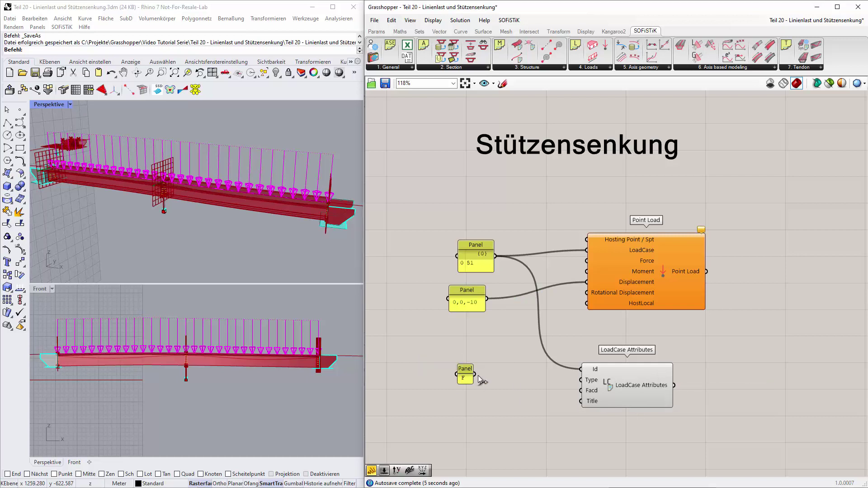
drag(474, 374, 582, 381)
Create a panel reading "Stützensenkung 1" and connect it to the Title input of the new LoadCase Attributes component.
double_click(473, 406)
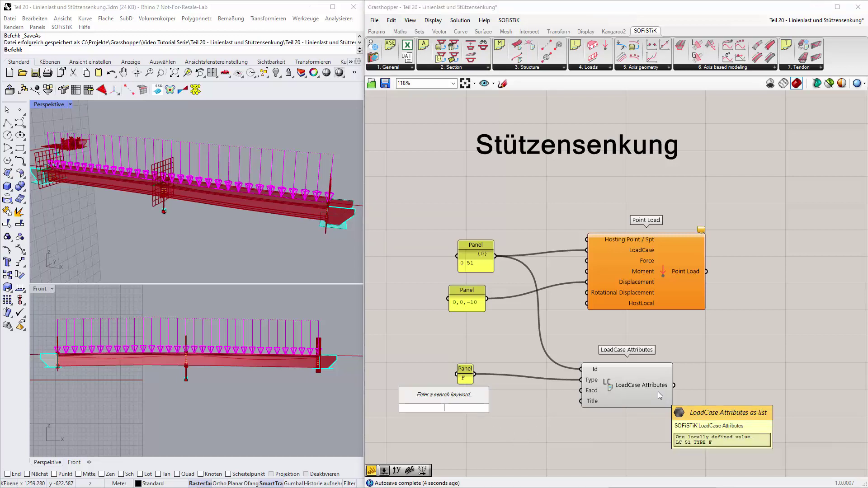
text("Stü)
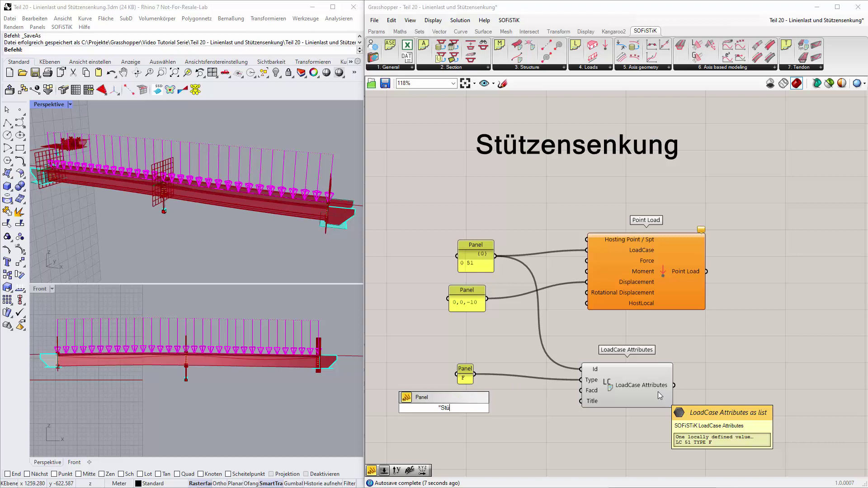
text(tzensenkung 1)
key(Return)
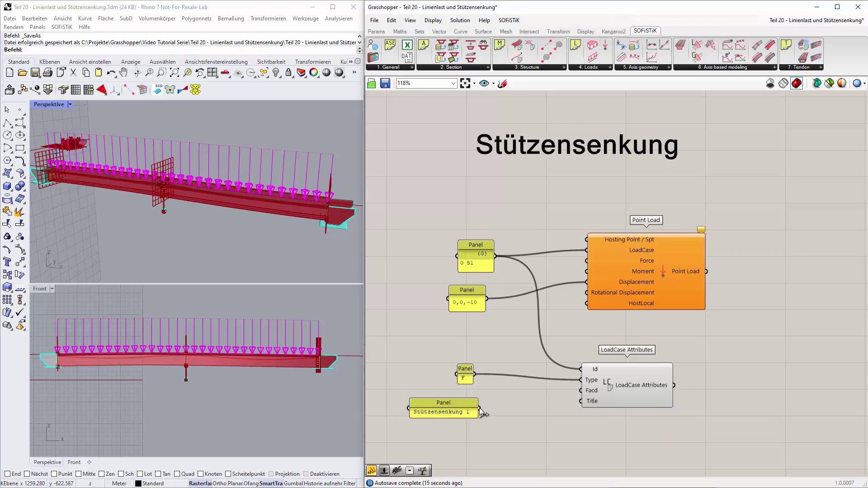
drag(479, 408, 581, 401)
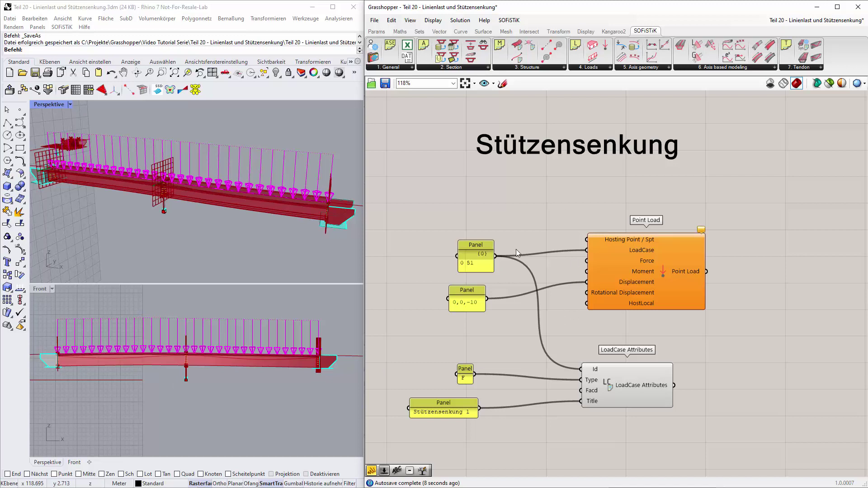
Find the Stütze group and select its Transform component to inspect the column geometry in the model.
scroll(517, 249, down, 8)
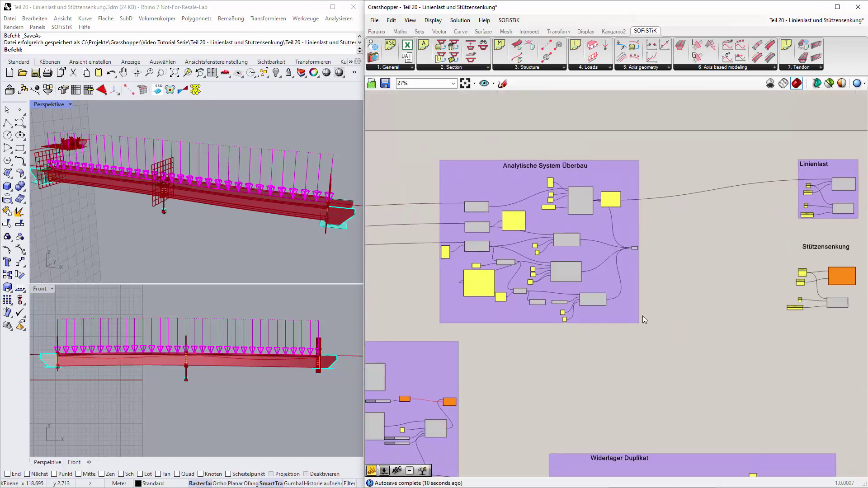
scroll(645, 319, down, 3)
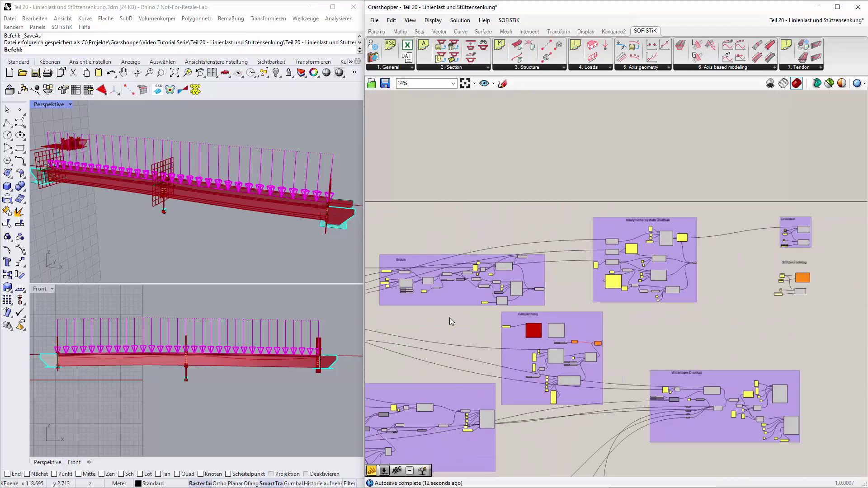
scroll(559, 277, up, 3)
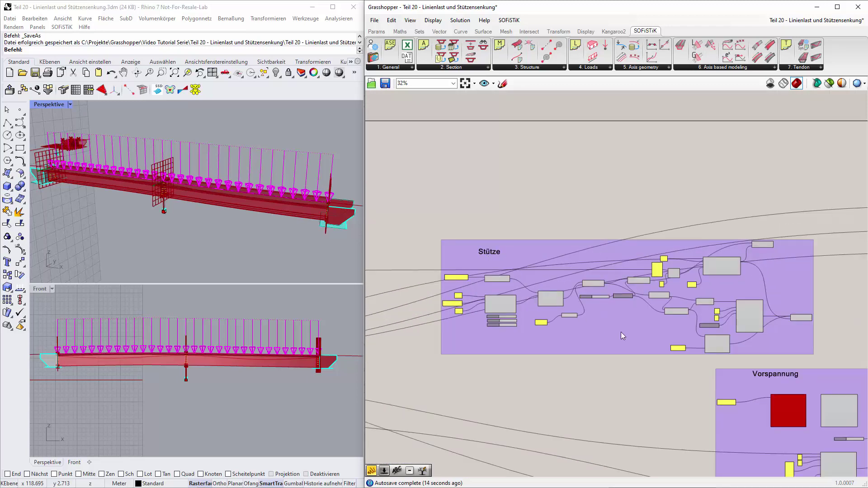
right_drag(620, 331, 464, 249)
scroll(687, 218, up, 3)
scroll(644, 236, down, 1)
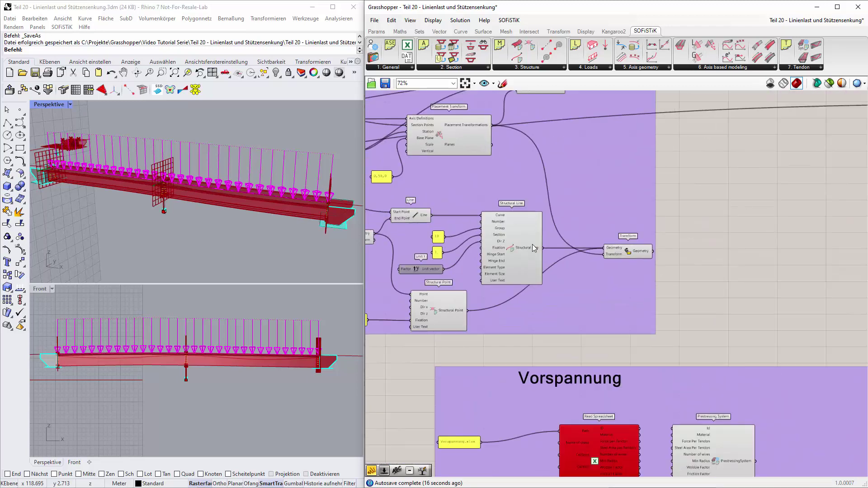
scroll(532, 244, up, 2)
click(649, 258)
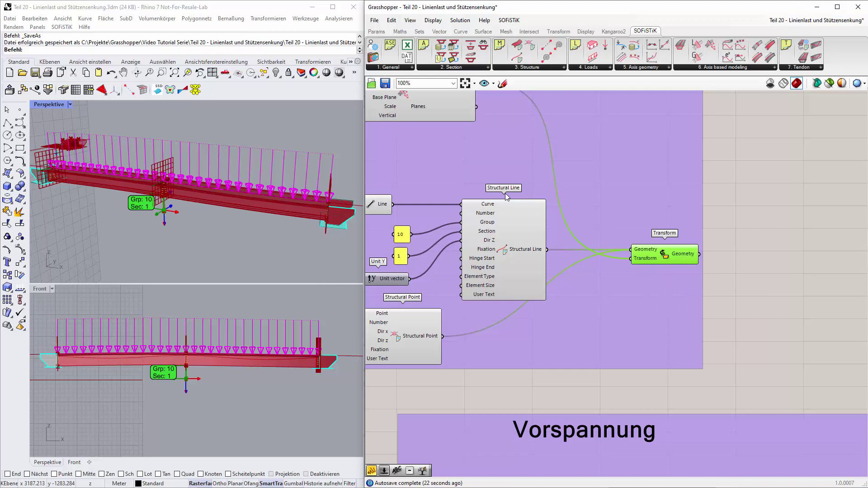
right_drag(500, 241, 516, 234)
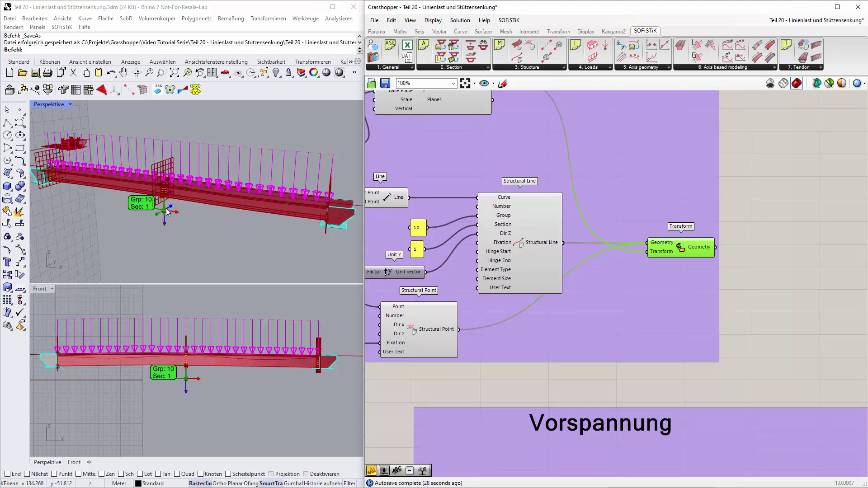
Connect the Geometry output of the Stütze group's Transform component to the Hosting Point / Spt input of Point Load.
scroll(670, 308, down, 3)
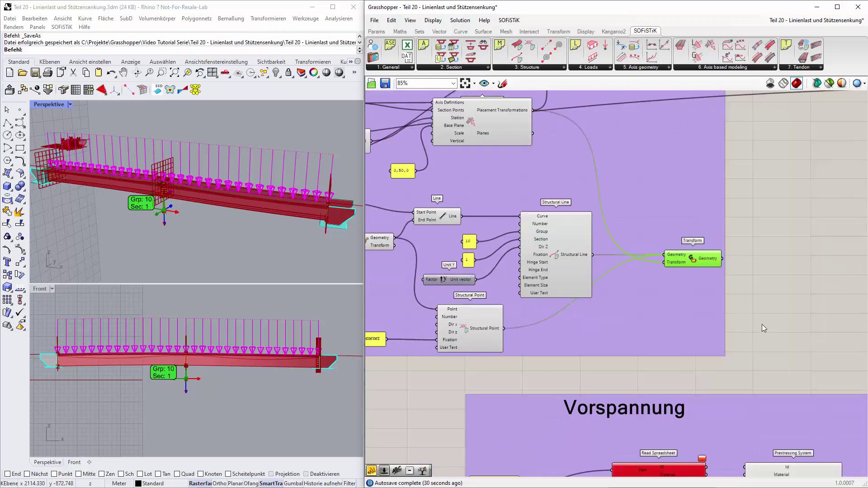
right_drag(761, 324, 527, 308)
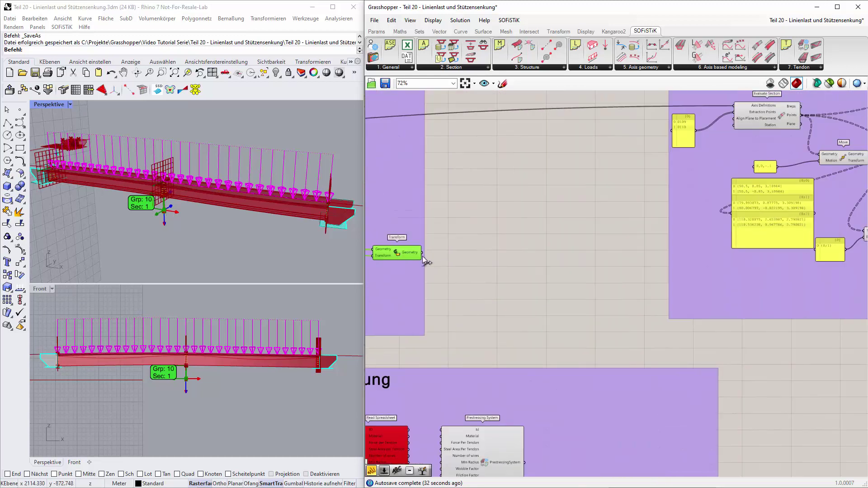
drag(422, 252, 818, 220)
scroll(694, 331, down, 8)
scroll(839, 344, up, 6)
scroll(686, 379, up, 4)
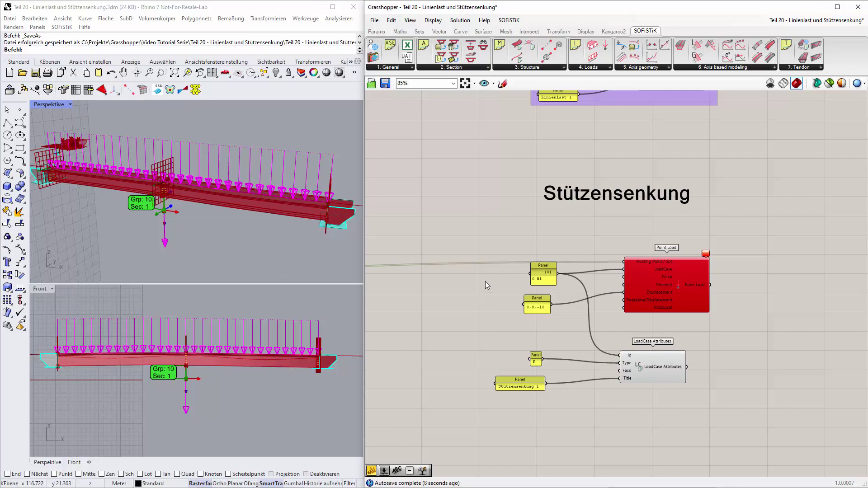
Insert a relay in the wire to Hosting Point / Spt and connect its output to a new panel that lists the data.
scroll(482, 269, up, 3)
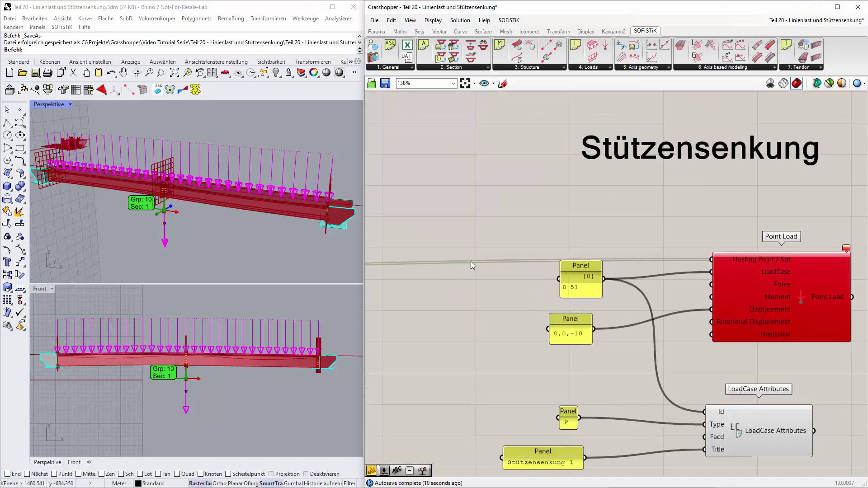
double_click(470, 261)
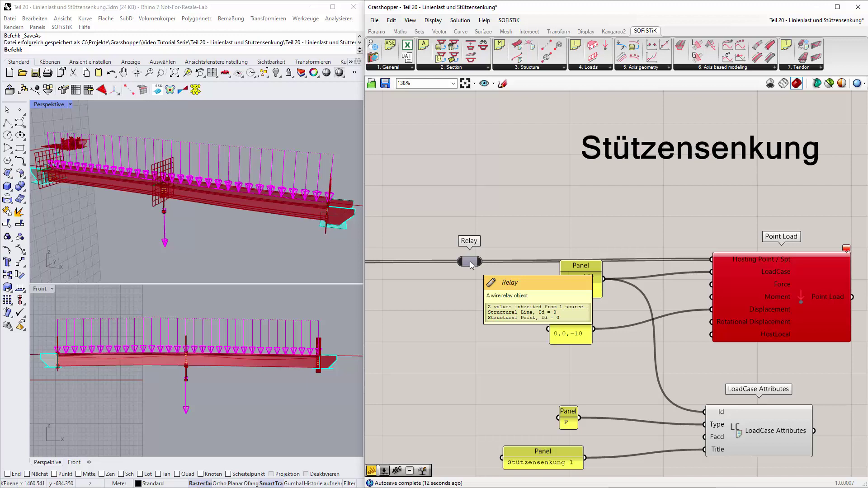
double_click(575, 202)
text(")
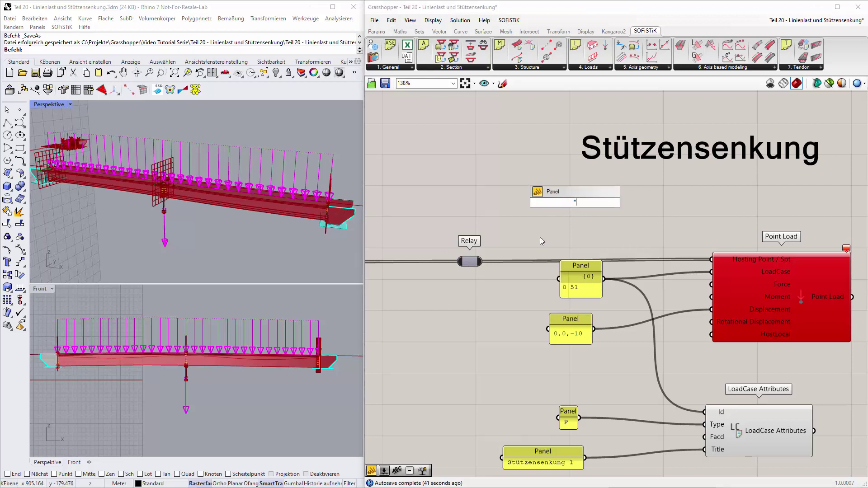
key(Return)
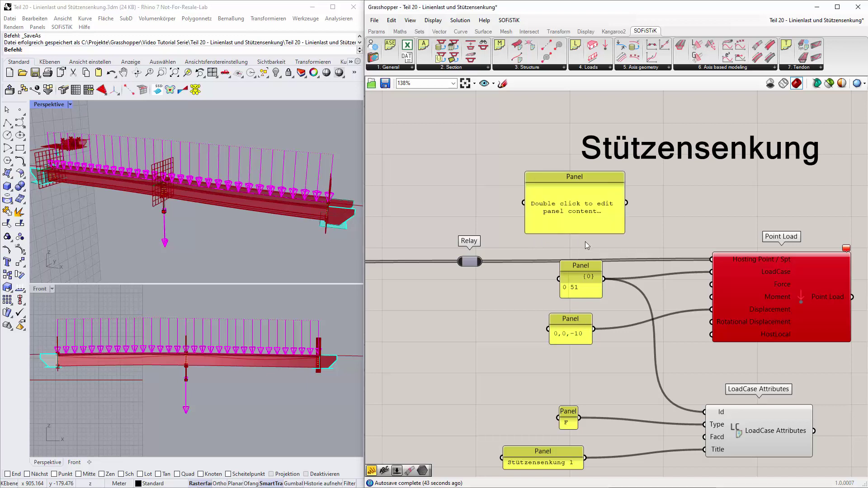
drag(482, 261, 528, 208)
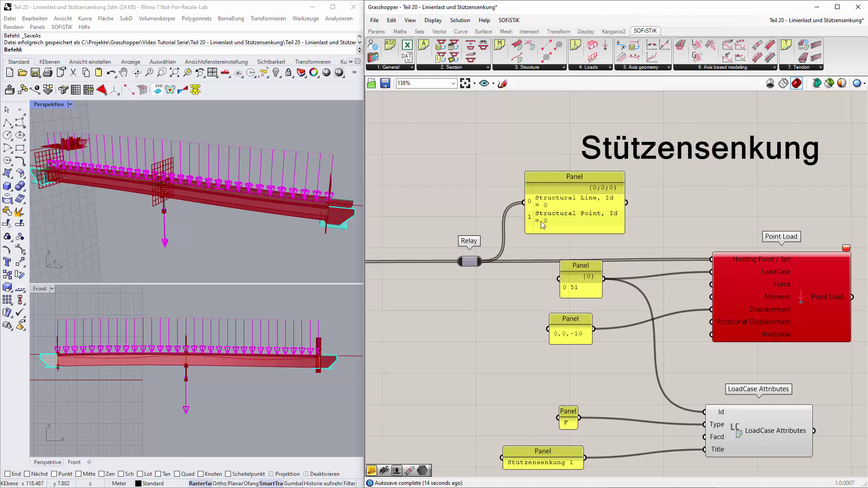
Place a List Item component near the 51 panel and rearrange it, the relay and the data panel to make room.
click(419, 31)
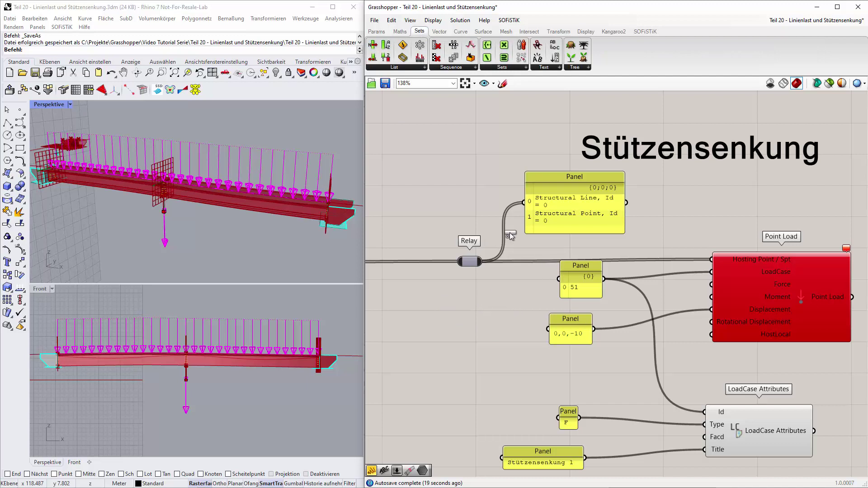
drag(509, 232, 500, 226)
drag(497, 279, 451, 213)
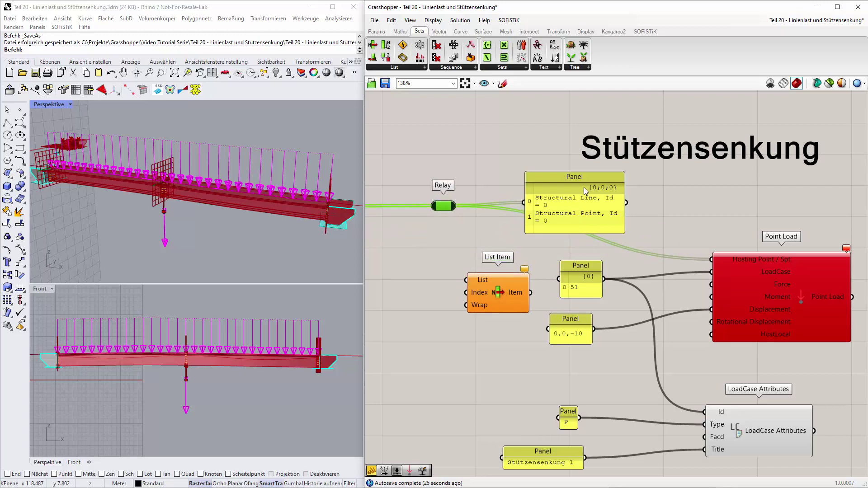
drag(579, 178, 636, 175)
drag(505, 290, 505, 263)
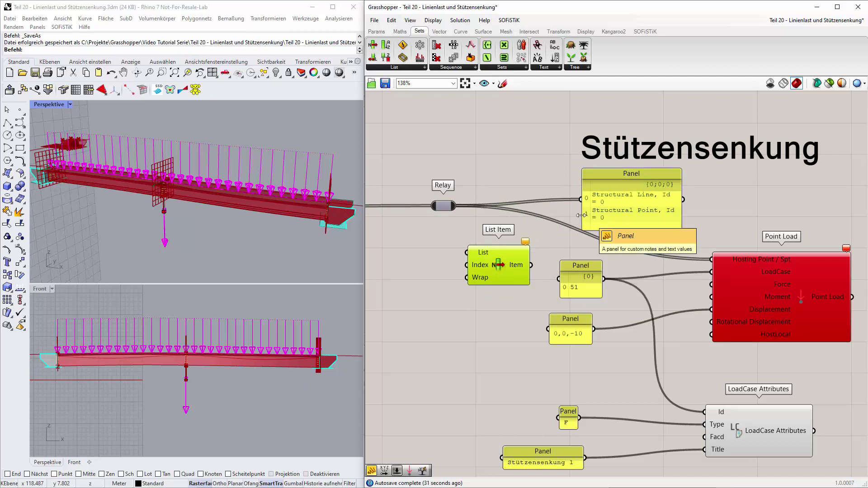
Create a panel containing 1 for the List Item's Index input and connect the relay to its List input.
double_click(425, 273)
text(")
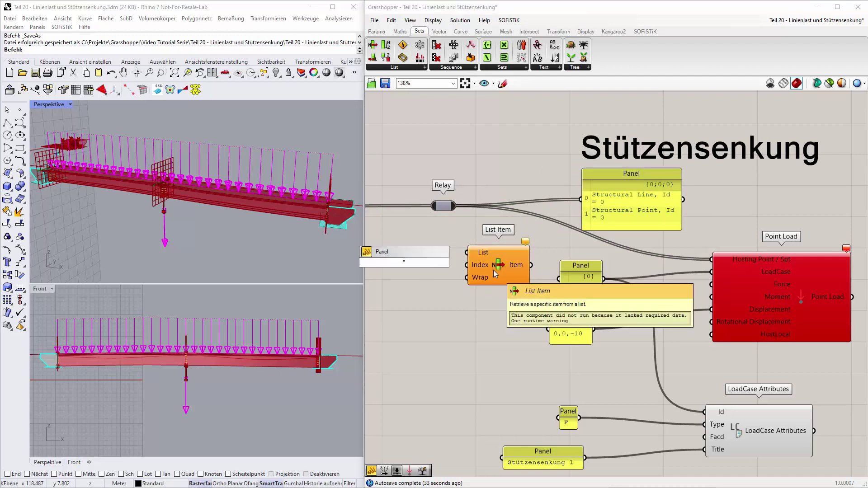
text(1)
key(Return)
drag(415, 267, 467, 266)
drag(456, 207, 468, 253)
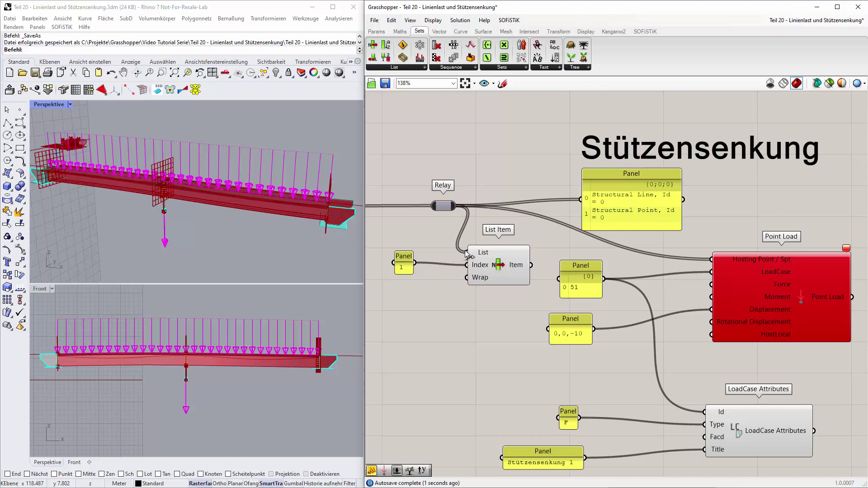
Connect the List Item output to the data panel and to Point Load's Hosting Point / Spt, replacing their relay wires, and inspect the load in the model.
drag(531, 265, 581, 199)
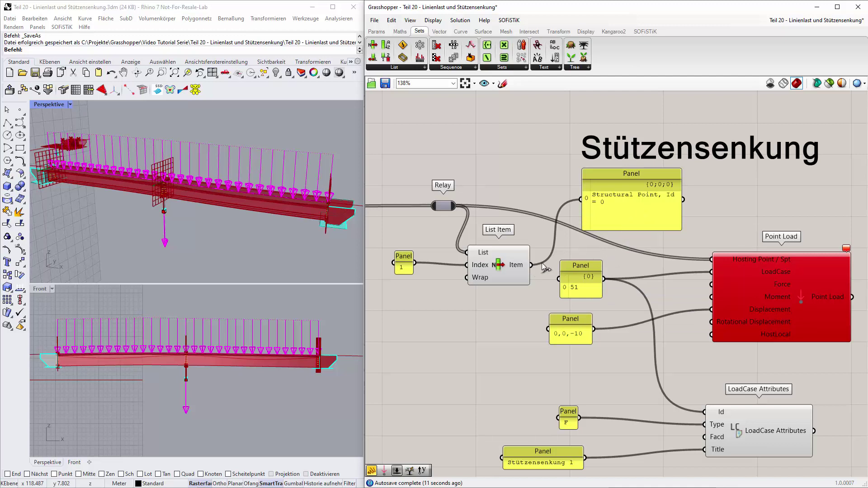
drag(532, 265, 716, 259)
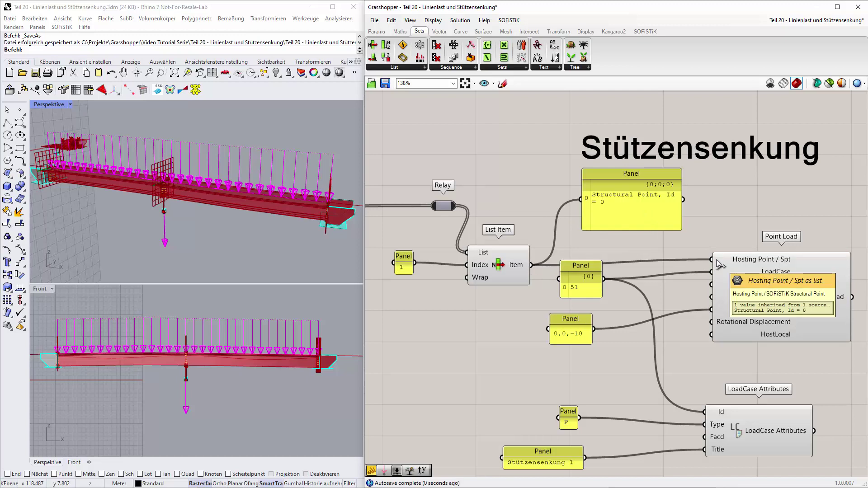
click(785, 273)
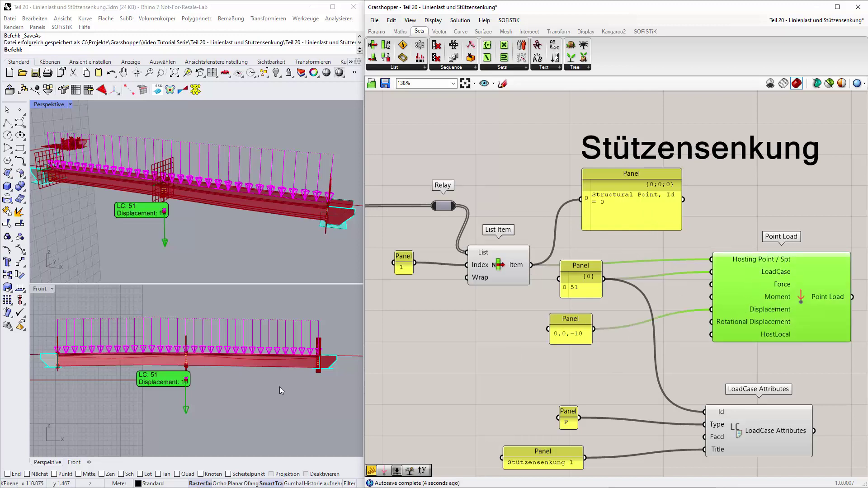
scroll(151, 216, up, 2)
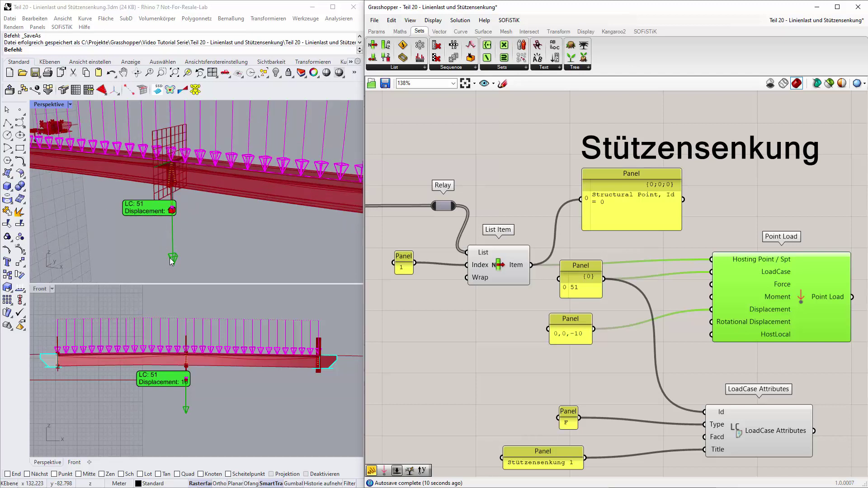
Group all Stützensenkung components together with their heading.
scroll(670, 303, down, 4)
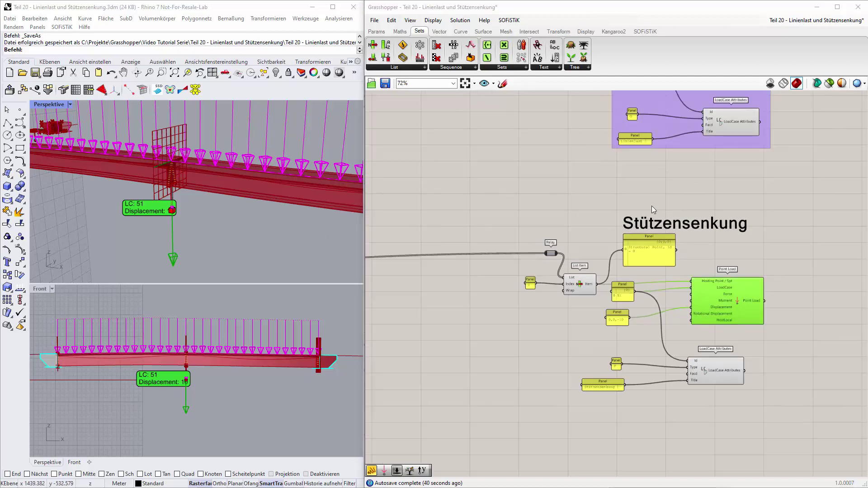
click(785, 367)
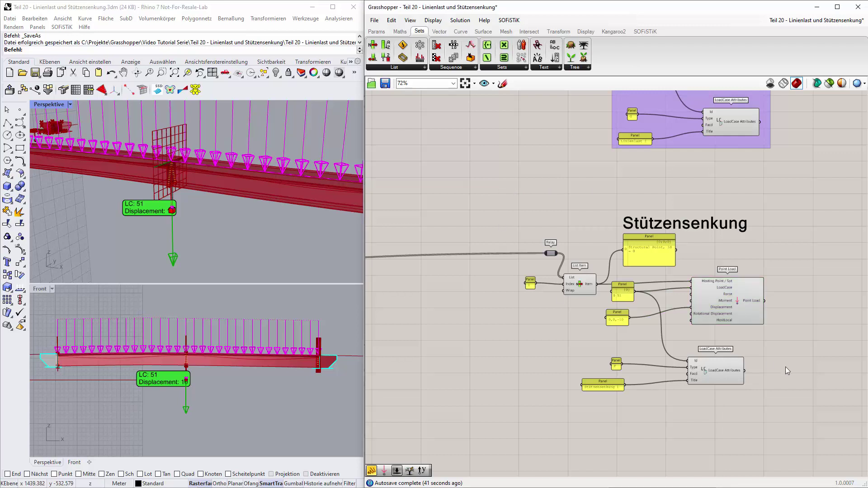
drag(521, 194, 787, 418)
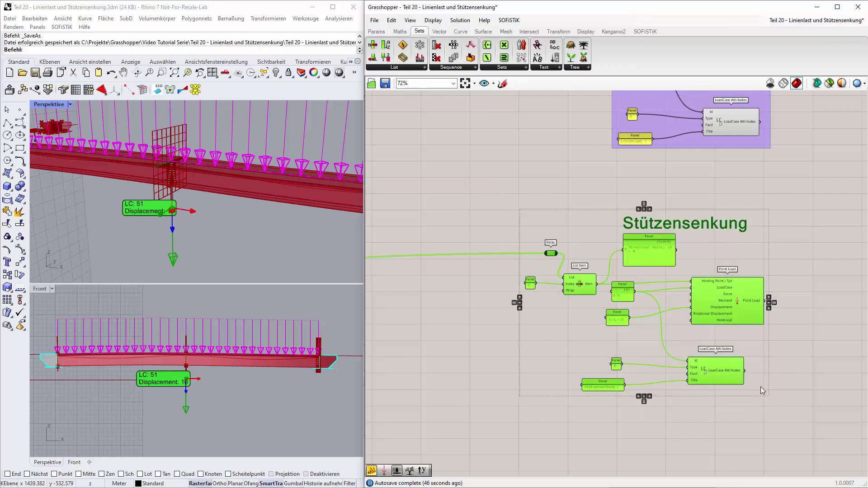
right_click(760, 386)
click(793, 420)
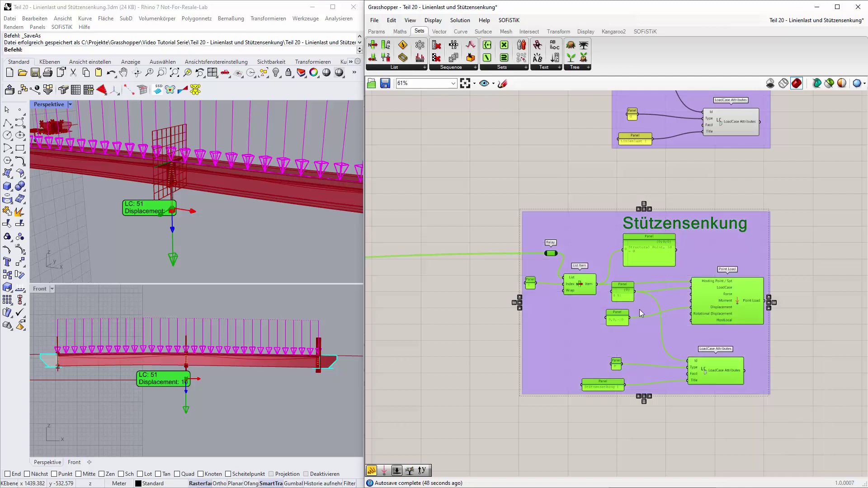
scroll(777, 326, down, 3)
scroll(746, 299, down, 2)
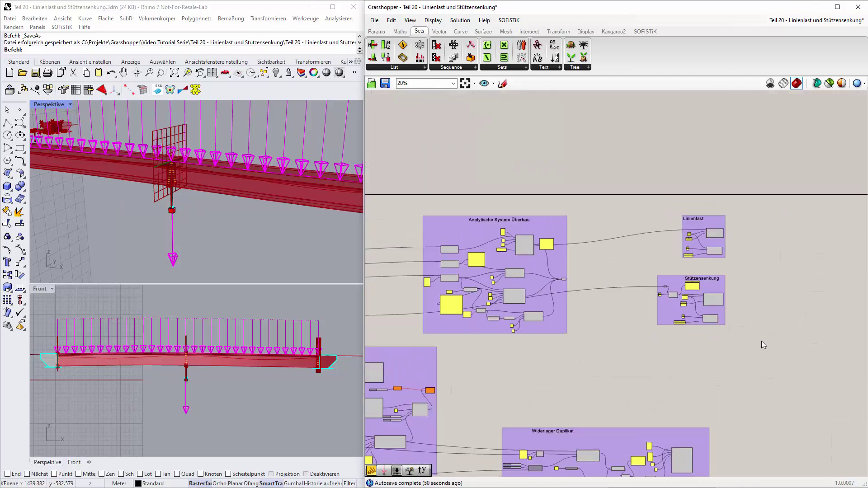
right_drag(750, 362, 679, 334)
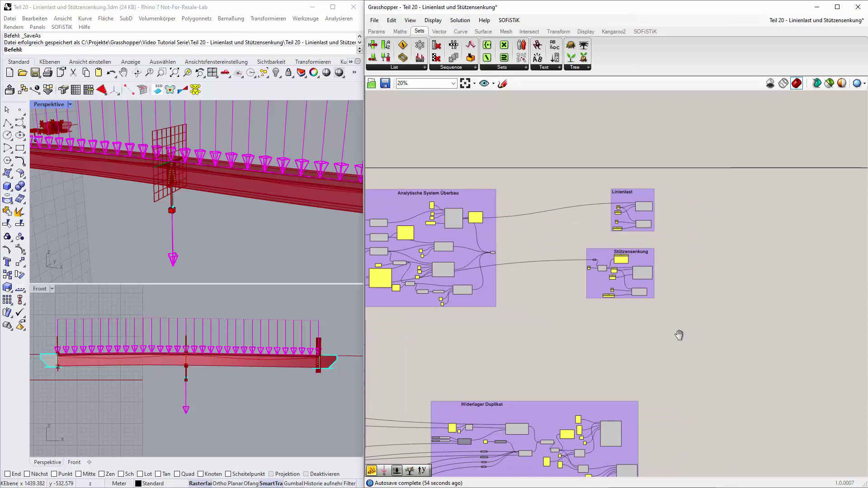